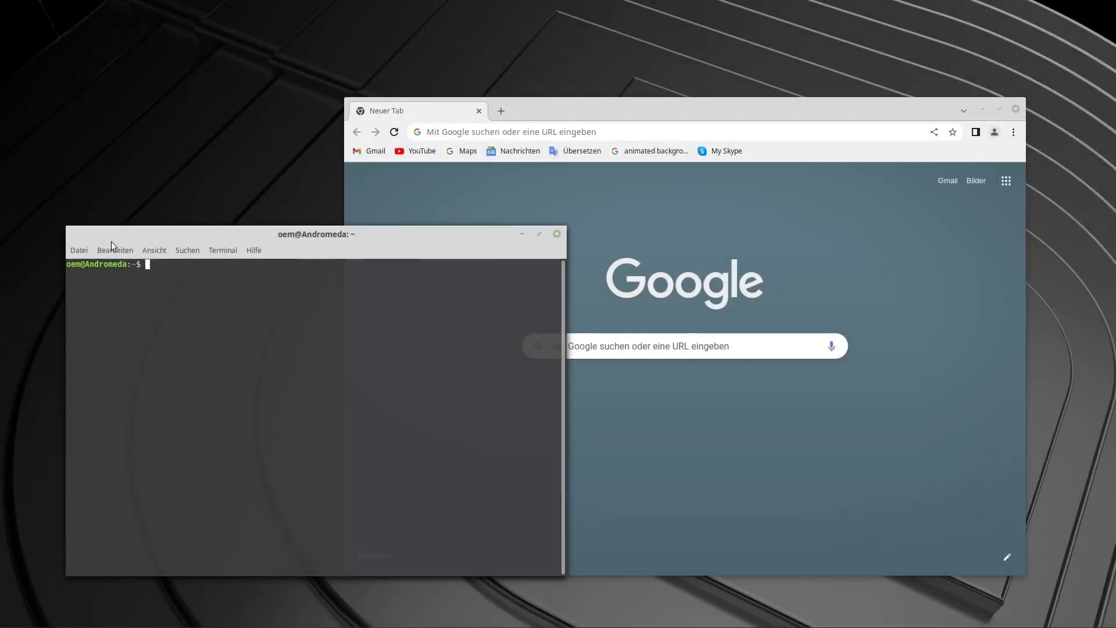
Enlarge the terminal window and find the GNU Radio Companion executable's path with which gnuradio-companion.
{"action": "left_click_drag", "start_coordinate": [66, 227], "coordinate": [26, 211]}
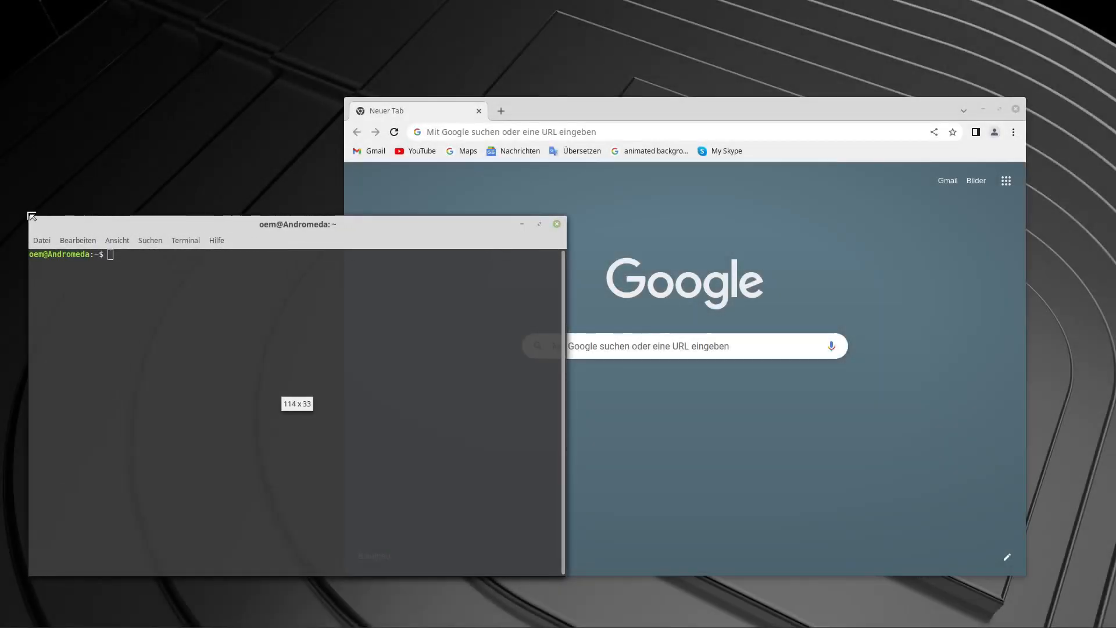
{"action": "mouse_move", "coordinate": [375, 233]}
{"action": "left_mouse_down"}
{"action": "mouse_move", "coordinate": [384, 239]}
{"action": "mouse_move", "coordinate": [370, 230]}
{"action": "left_mouse_up"}
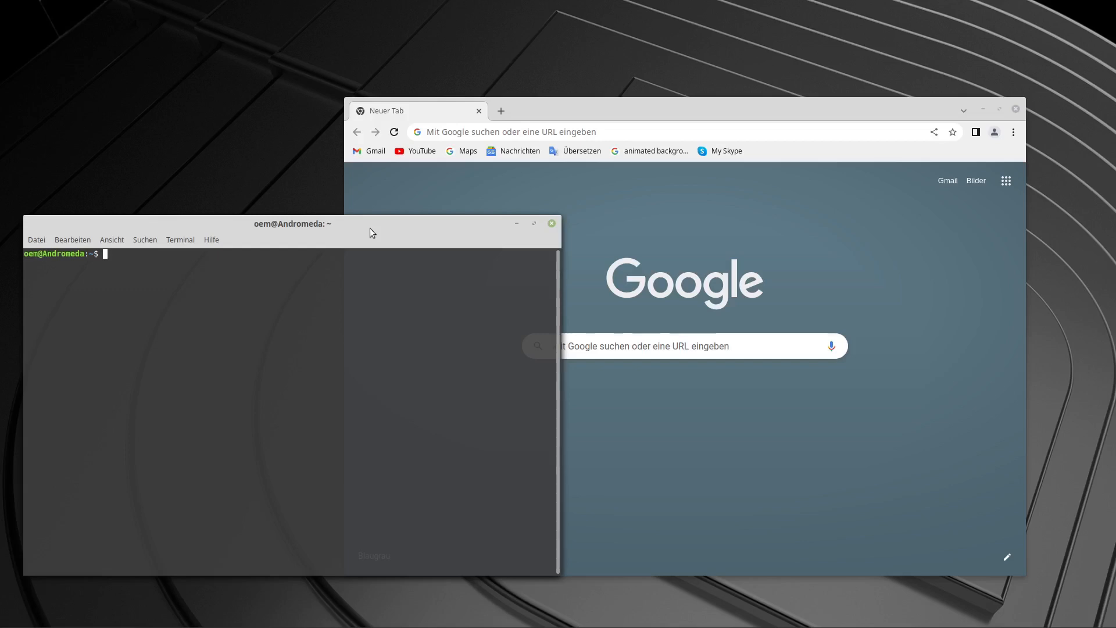
{"action": "type", "text": "sudo which gnurad"}
{"action": "type", "text": "io-compan"}
{"action": "type", "text": "ion"}
{"action": "key", "text": "Left"}
{"action": "key", "text": "Left"}
{"action": "key", "text": "Left"}
{"action": "key", "text": "Left"}
{"action": "key", "text": "Left"}
{"action": "key", "text": "Left"}
{"action": "key", "text": "Left"}
{"action": "key", "text": "Left"}
{"action": "key", "text": "Left"}
{"action": "key", "text": "Left"}
{"action": "key", "text": "Left"}
{"action": "key", "text": "Left"}
{"action": "key", "text": "Left"}
{"action": "key", "text": "Left"}
{"action": "key", "text": "Left"}
{"action": "key", "text": "Left"}
{"action": "key", "text": "Left"}
{"action": "key", "text": "Left"}
{"action": "key", "text": "Left"}
{"action": "key", "text": "Left"}
{"action": "key", "text": "Left"}
{"action": "key", "text": "Left"}
{"action": "key", "text": "Left"}
{"action": "key", "text": "Left"}
{"action": "key", "text": "BackSpace"}
{"action": "key", "text": "BackSpace"}
{"action": "key", "text": "BackSpace"}
{"action": "key", "text": "BackSpace"}
{"action": "key", "text": "BackSpace"}
{"action": "key", "text": "Right"}
{"action": "key", "text": "End"}
{"action": "key", "text": "Return"}
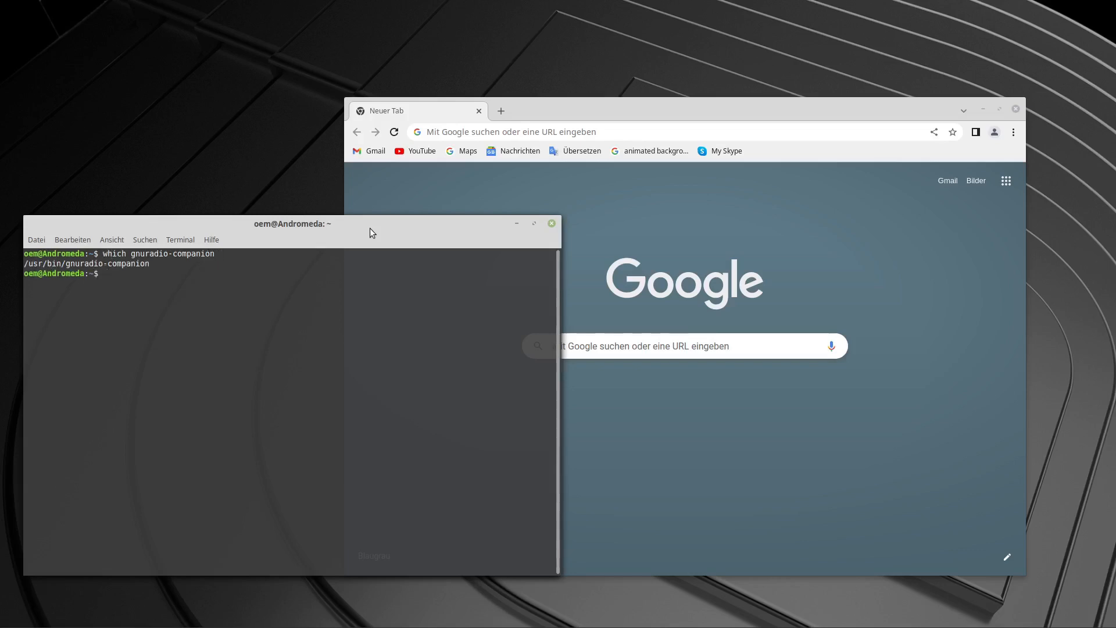
{"action": "key", "text": "Return"}
{"action": "key", "text": "Return"}
{"action": "key", "text": "Return"}
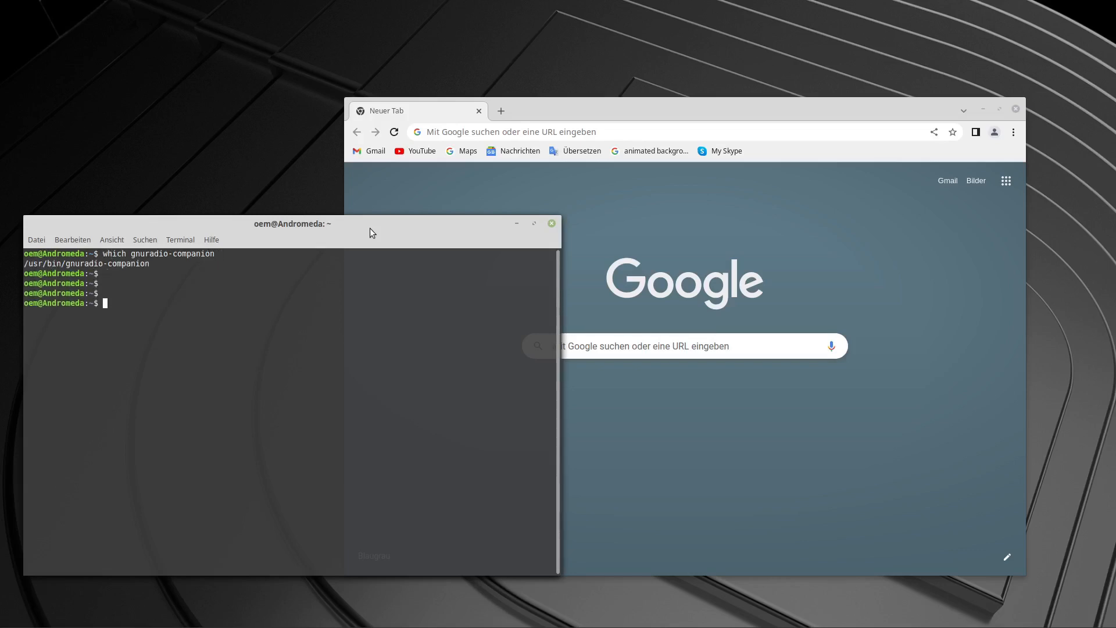
Try to query the GNU Radio Companion version with gnuradio-companion --version.
{"action": "key", "text": "Up"}
{"action": "key", "text": "Home"}
{"action": "key", "text": "Delete"}
{"action": "key", "text": "Delete"}
{"action": "key", "text": "Delete"}
{"action": "key", "text": "Delete"}
{"action": "key", "text": "Delete"}
{"action": "key", "text": "Delete"}
{"action": "key", "text": "End"}
{"action": "type", "text": "--version"}
{"action": "key", "text": "Return"}
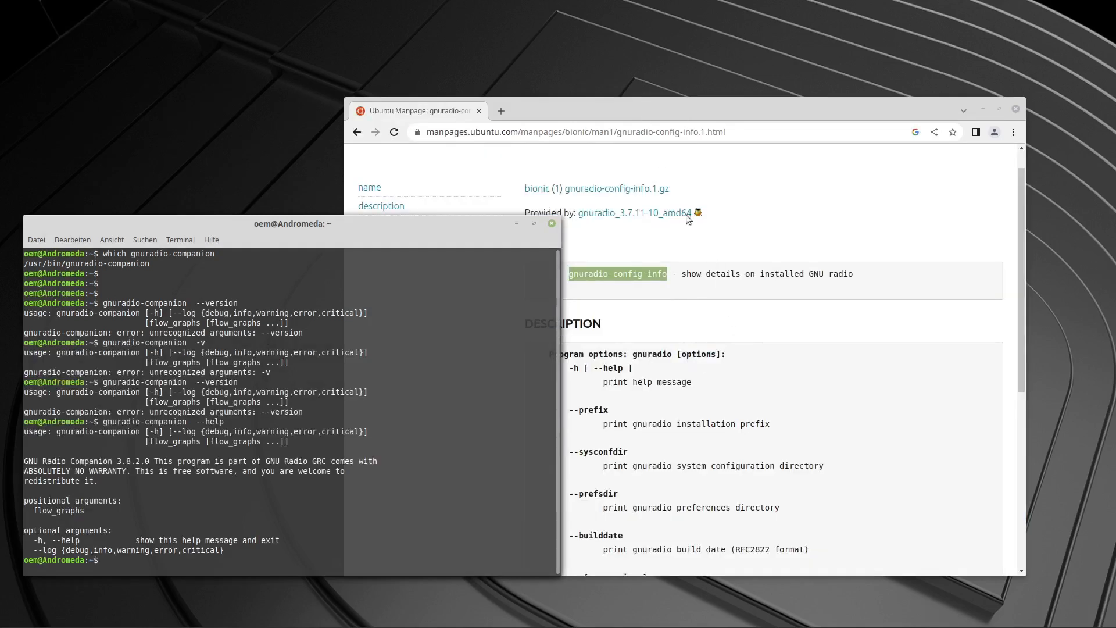
Check the command name on the Ubuntu manpage and run gnuradio-config-info in the terminal.
{"action": "left_click", "coordinate": [618, 114]}
{"action": "left_click", "coordinate": [588, 287]}
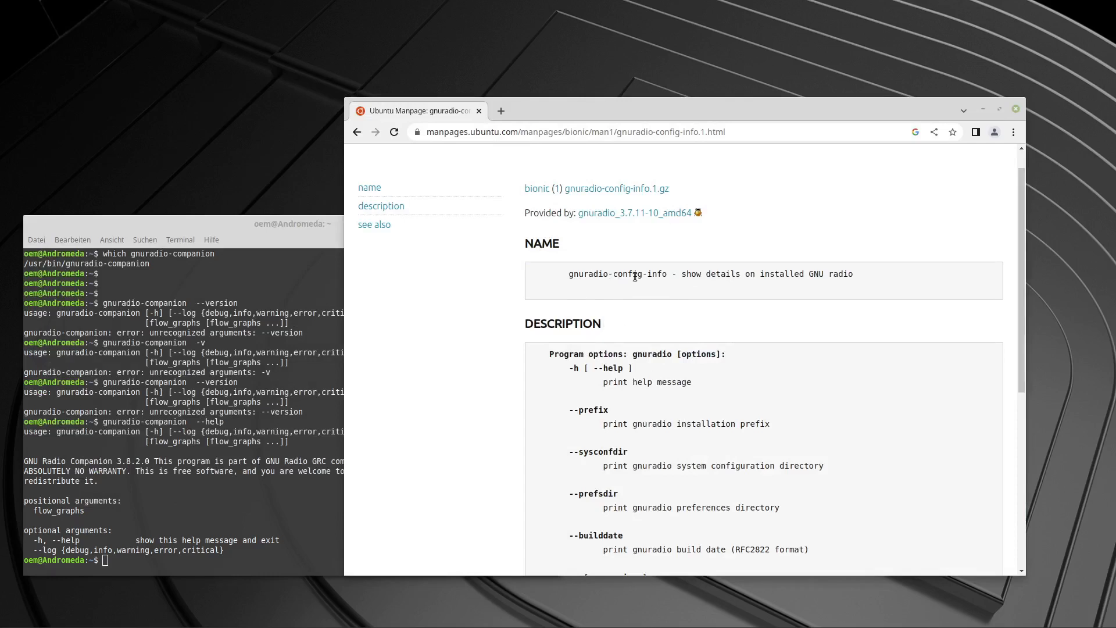
{"action": "left_click", "coordinate": [193, 559]}
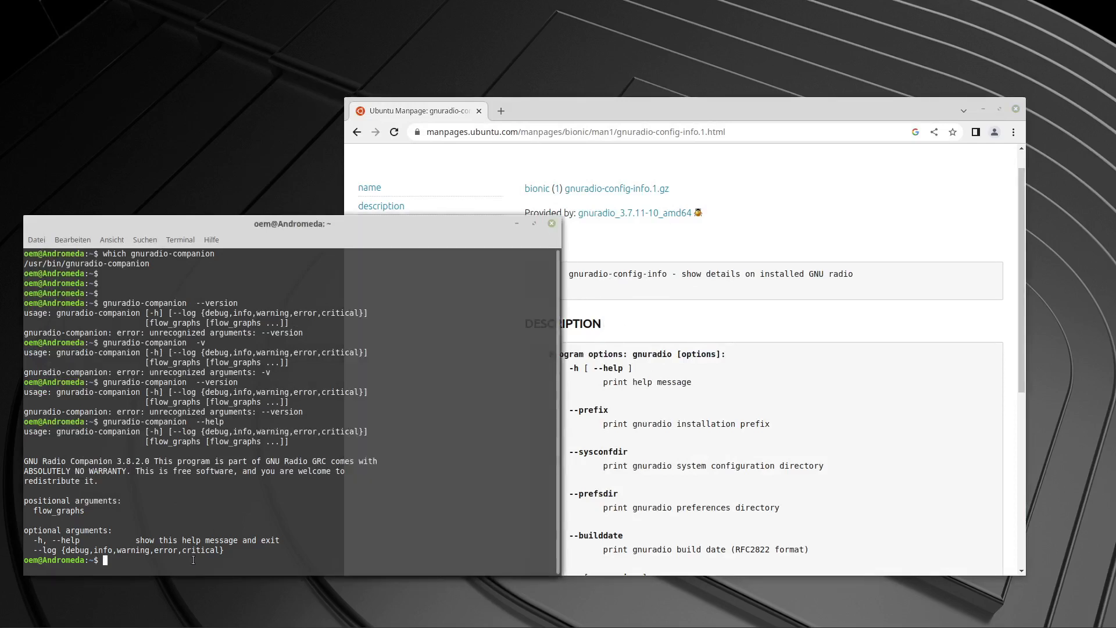
{"action": "type", "text": "gnuradio-config-info"}
{"action": "key", "text": "Return"}
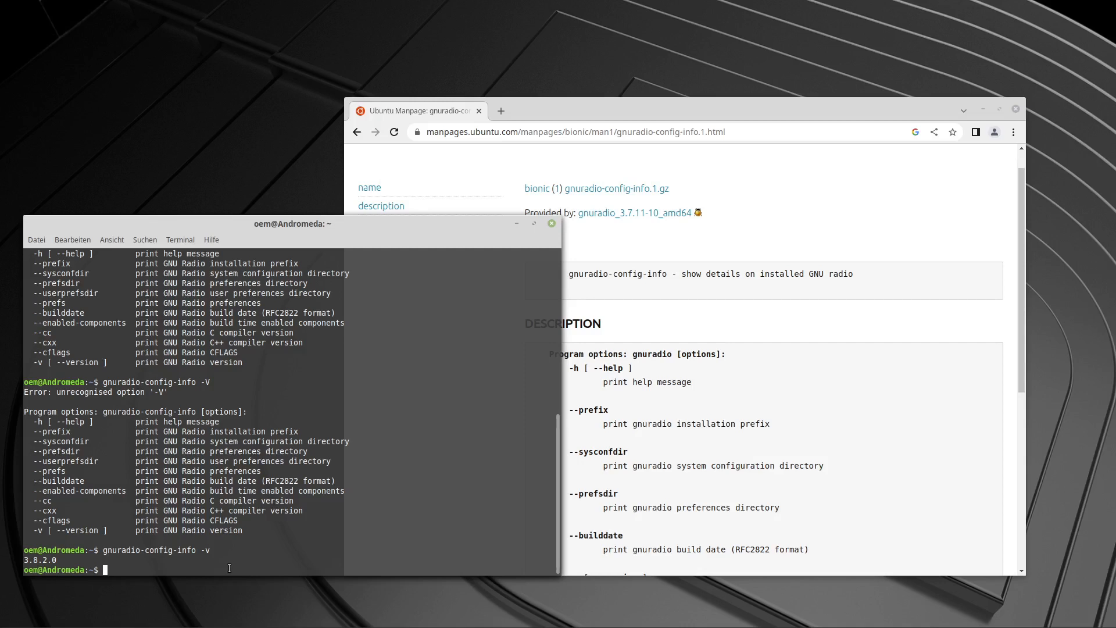
Search the system for GNU Radio files with sudo locate gnuradio, entering the account password.
{"action": "type", "text": "sudo locate ra"}
{"action": "key", "text": "BackSpace"}
{"action": "key", "text": "BackSpace"}
{"action": "type", "text": "gnuradio"}
{"action": "key", "text": "Return"}
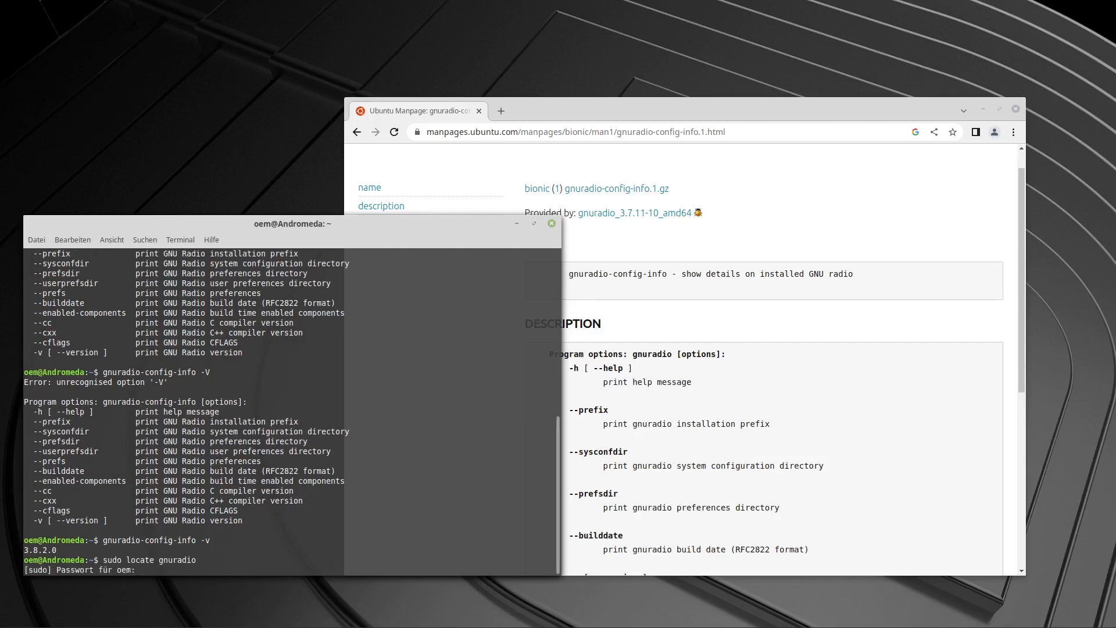
{"action": "type", "text": "***************"}
{"action": "key", "text": "Return"}
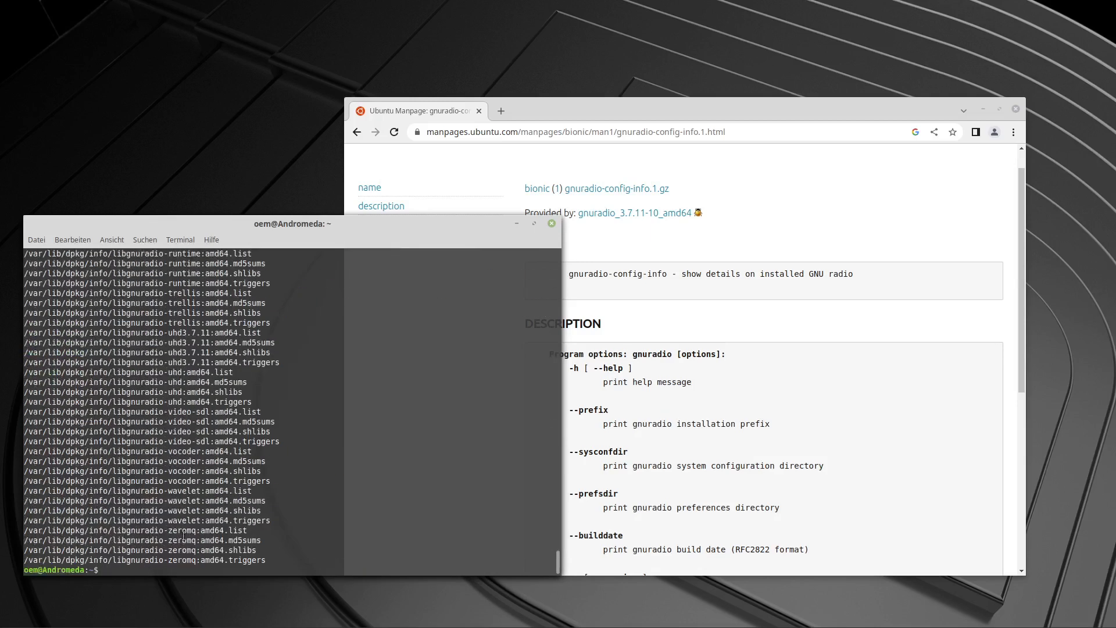
Widen the terminal and examine the located GNU Radio paths, including the Python 3 packages and the shared library versions.
{"action": "scroll", "coordinate": [184, 535], "scroll_direction": "up", "scroll_amount": 20}
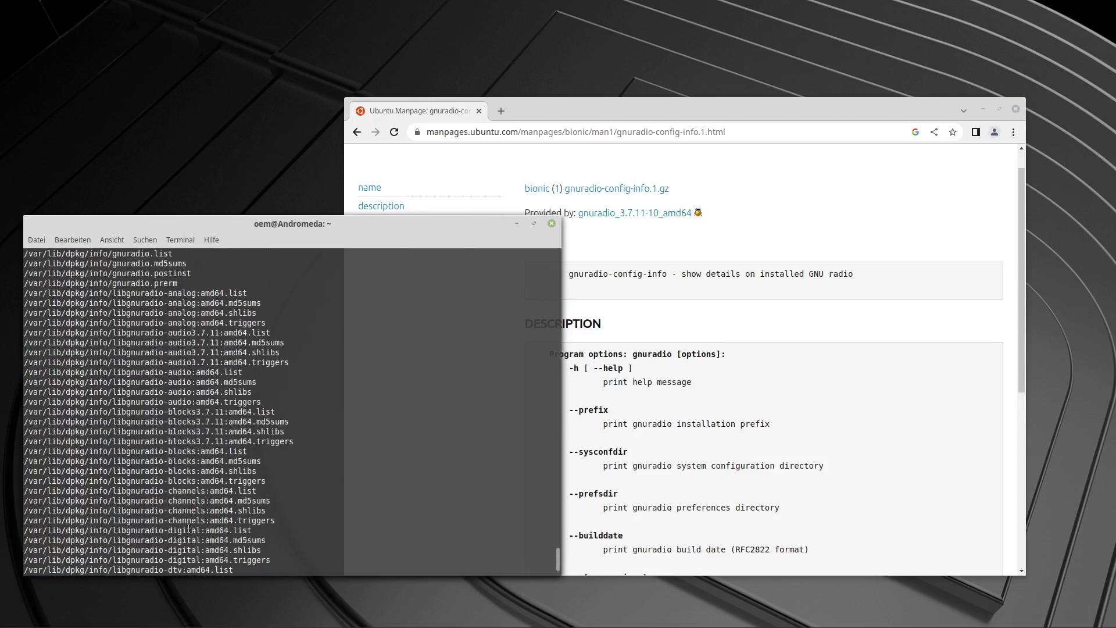
{"action": "scroll", "coordinate": [189, 529], "scroll_direction": "up", "scroll_amount": 20}
{"action": "scroll", "coordinate": [189, 529], "scroll_direction": "up", "scroll_amount": 4}
{"action": "left_click_drag", "start_coordinate": [557, 433], "coordinate": [859, 429]}
{"action": "scroll", "coordinate": [382, 481], "scroll_direction": "up", "scroll_amount": 15}
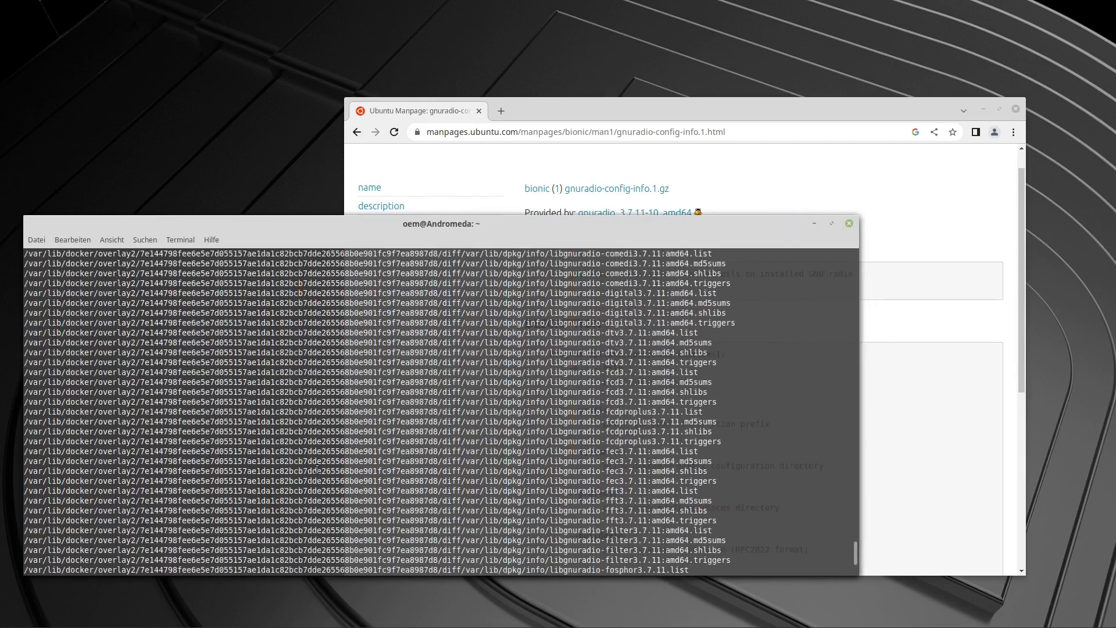
{"action": "left_click_drag", "start_coordinate": [25, 537], "coordinate": [69, 534]}
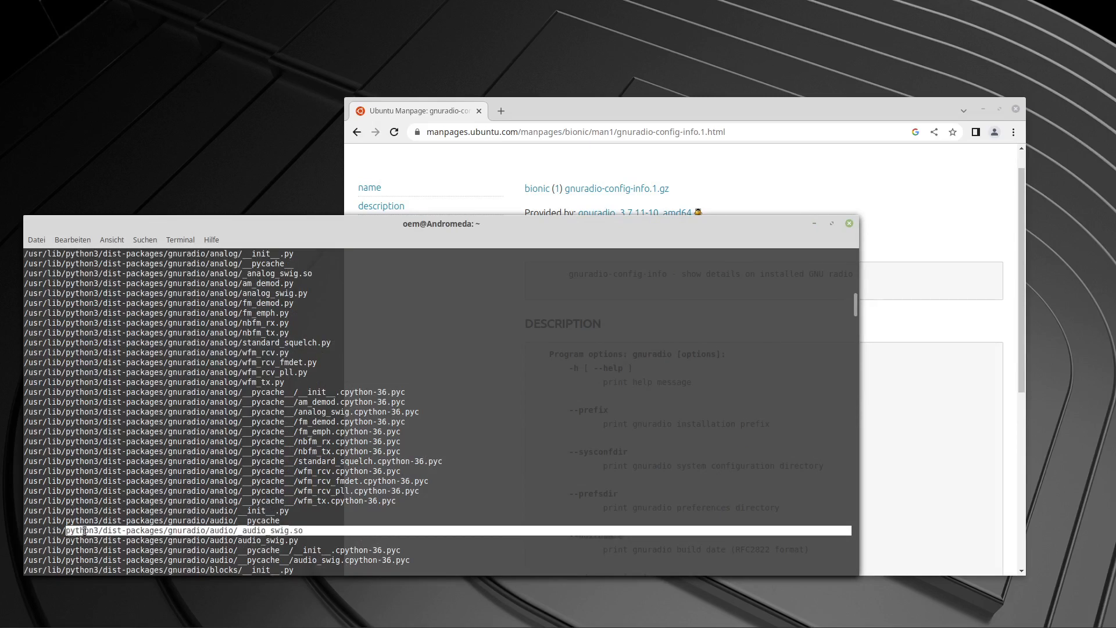
{"action": "scroll", "coordinate": [110, 520], "scroll_direction": "down", "scroll_amount": 20}
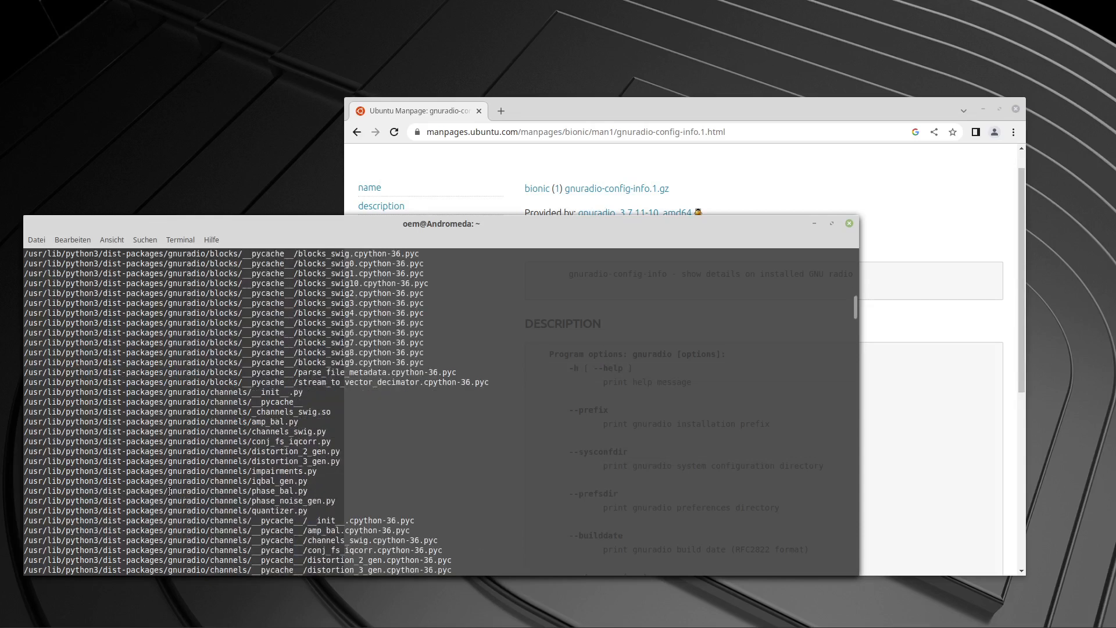
{"action": "scroll", "coordinate": [169, 491], "scroll_direction": "down", "scroll_amount": 20}
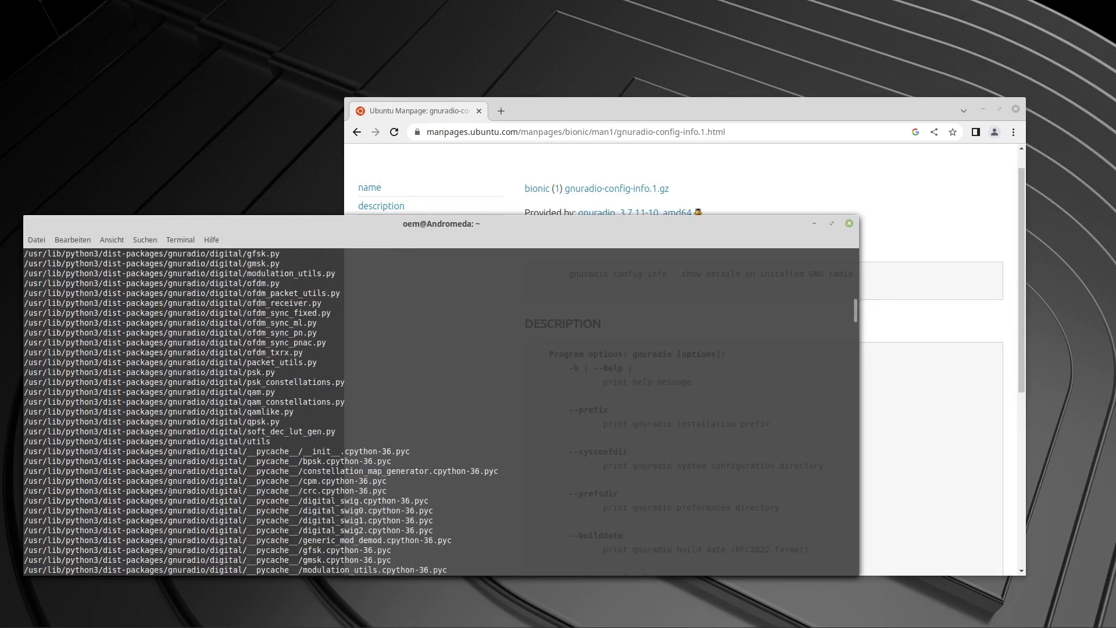
{"action": "scroll", "coordinate": [169, 492], "scroll_direction": "down", "scroll_amount": 20}
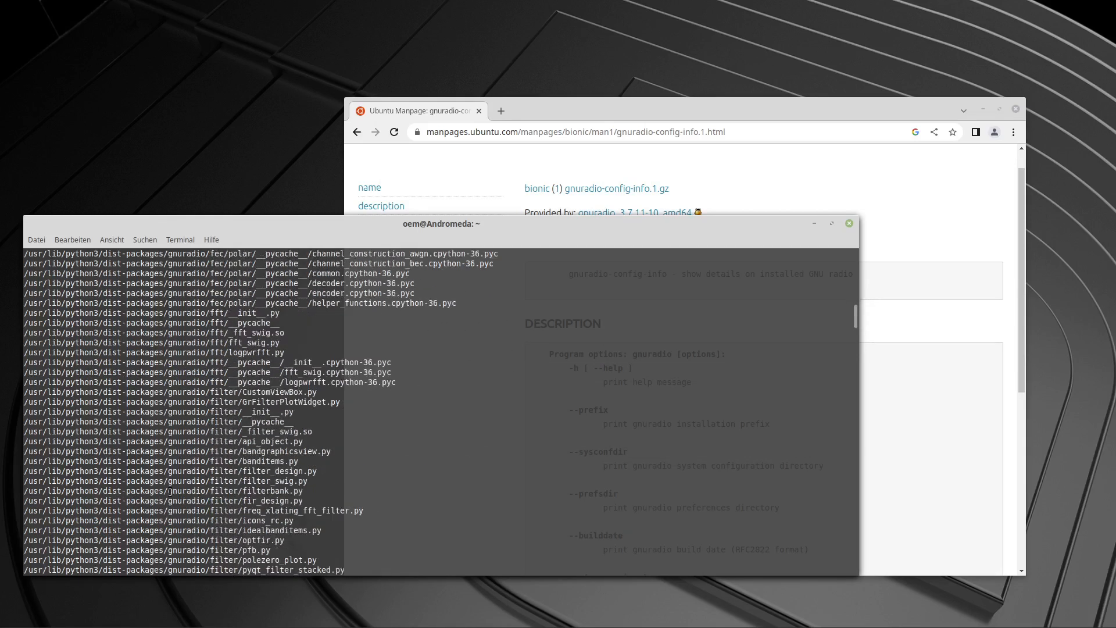
{"action": "scroll", "coordinate": [169, 491], "scroll_direction": "down", "scroll_amount": 20}
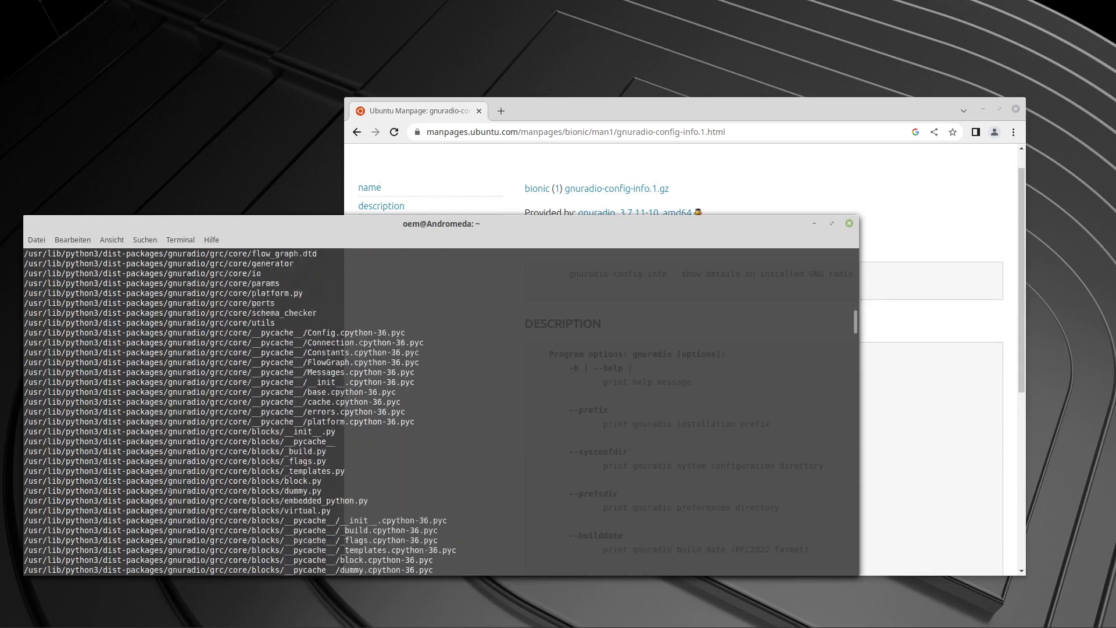
{"action": "scroll", "coordinate": [170, 492], "scroll_direction": "down", "scroll_amount": 20}
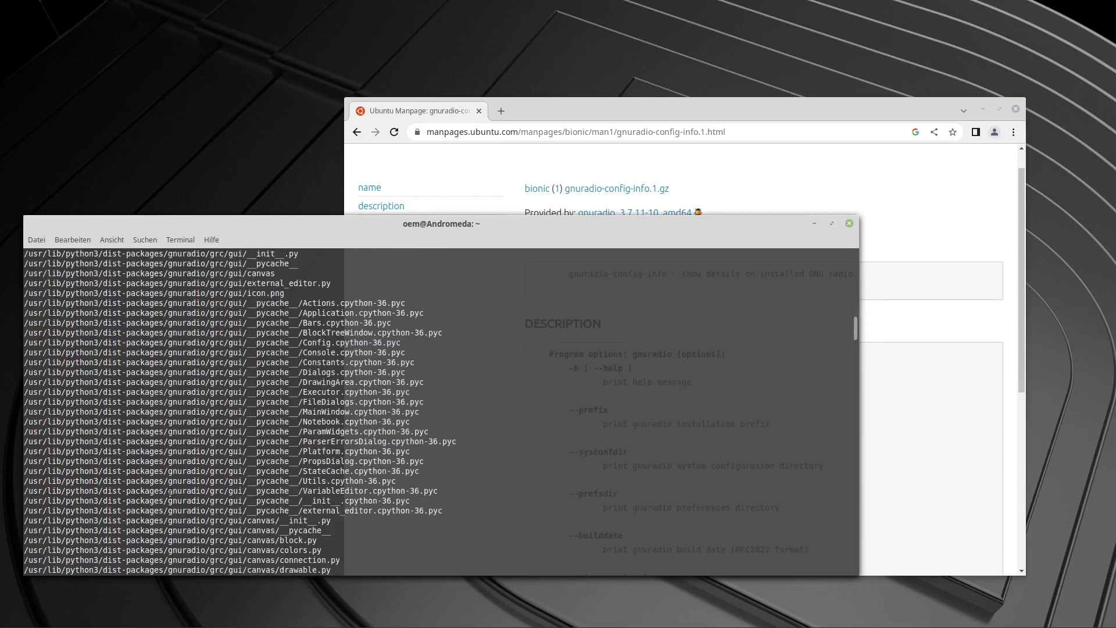
{"action": "scroll", "coordinate": [172, 483], "scroll_direction": "down", "scroll_amount": 20}
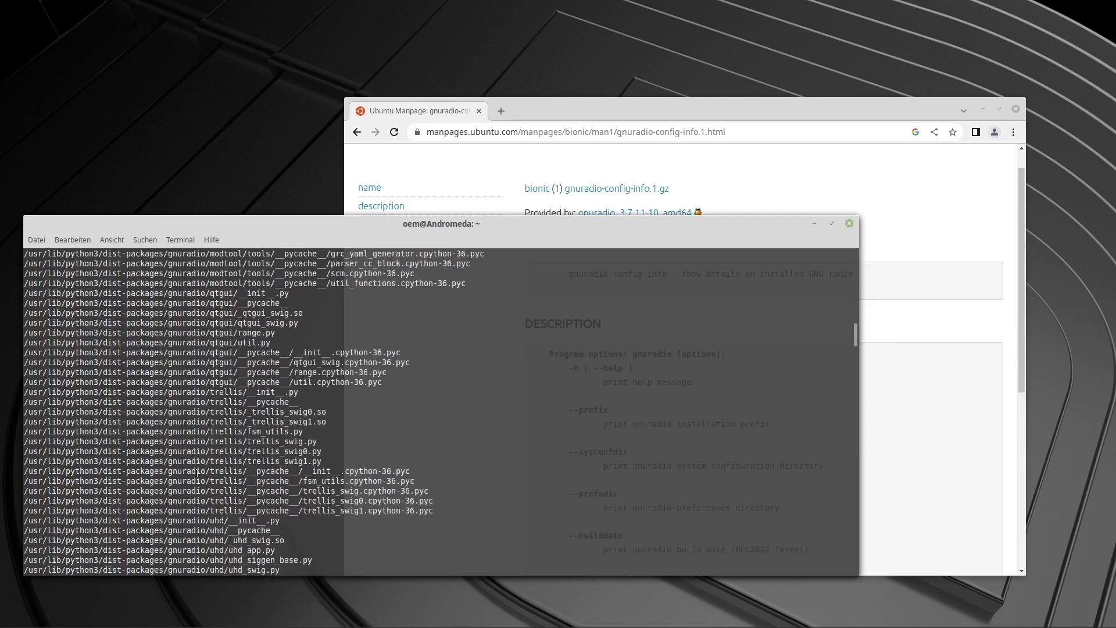
{"action": "scroll", "coordinate": [198, 476], "scroll_direction": "down", "scroll_amount": 7}
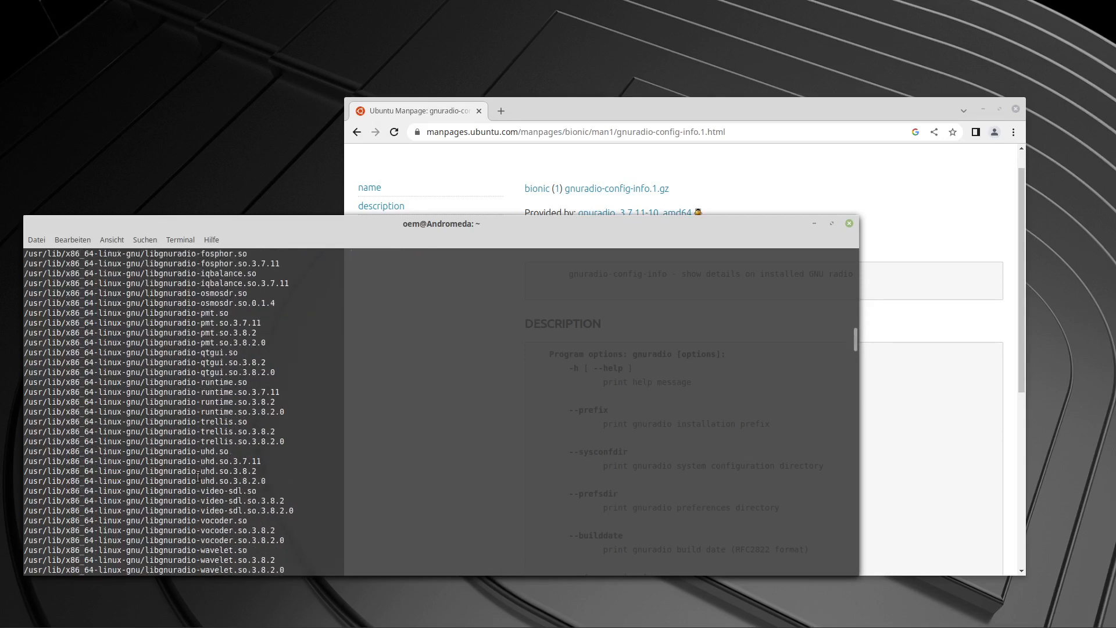
{"action": "left_click_drag", "start_coordinate": [252, 542], "coordinate": [283, 538]}
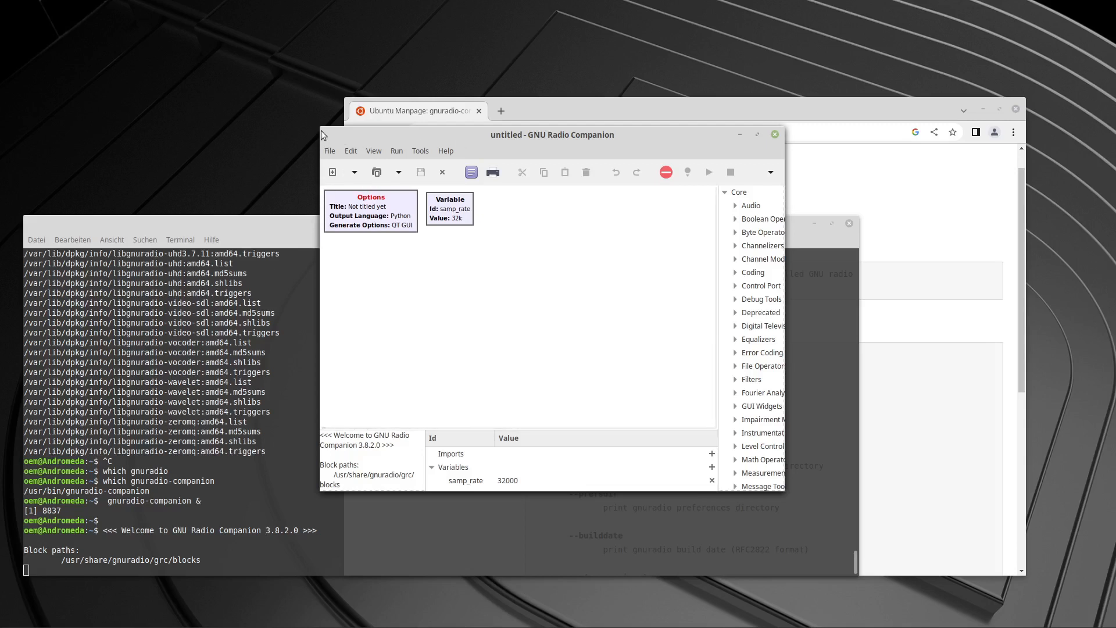
Enlarge the GNU Radio Companion window toward its upper-left and lower-right corners.
{"action": "left_click_drag", "start_coordinate": [320, 129], "coordinate": [73, 106]}
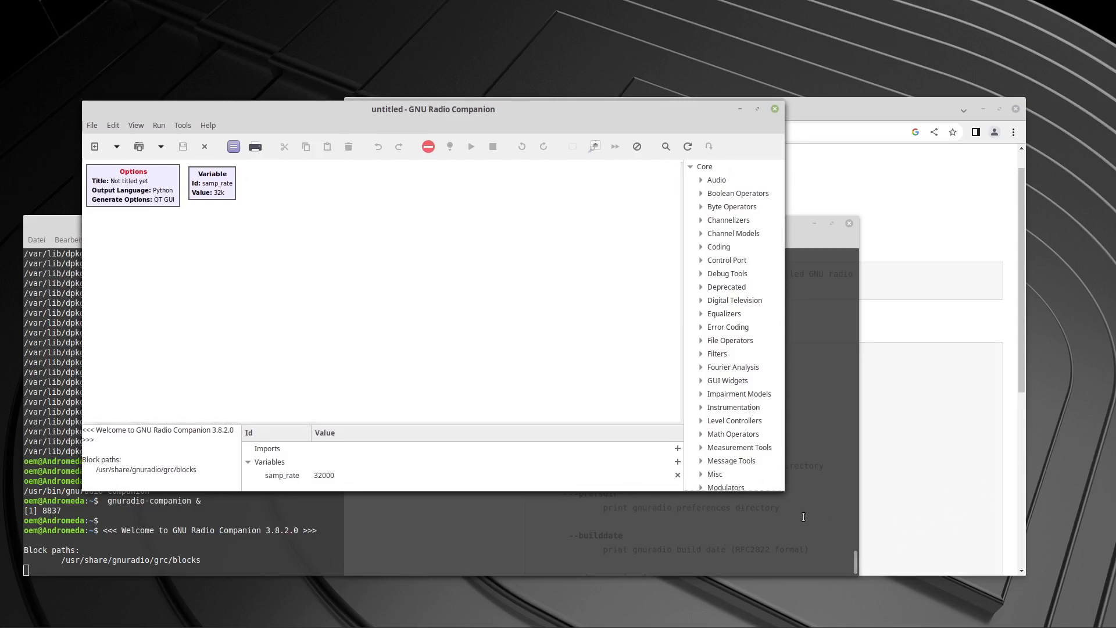
{"action": "left_click_drag", "start_coordinate": [789, 493], "coordinate": [974, 571]}
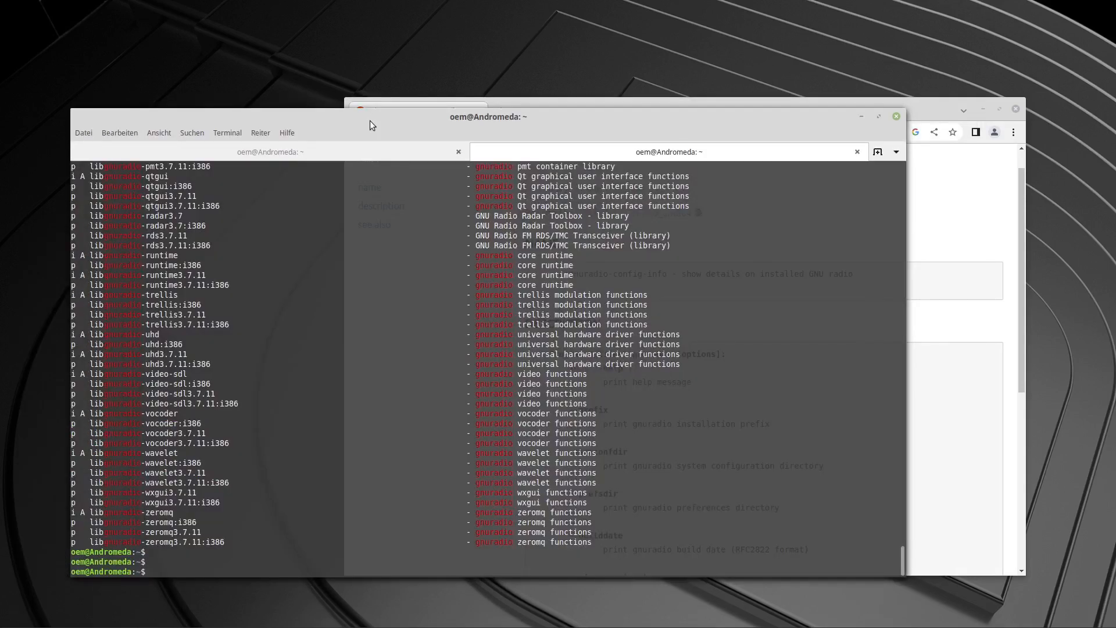
Refresh the package lists in the terminal with sudo apt update.
{"action": "type", "text": "sudo apt update"}
{"action": "key", "text": "Return"}
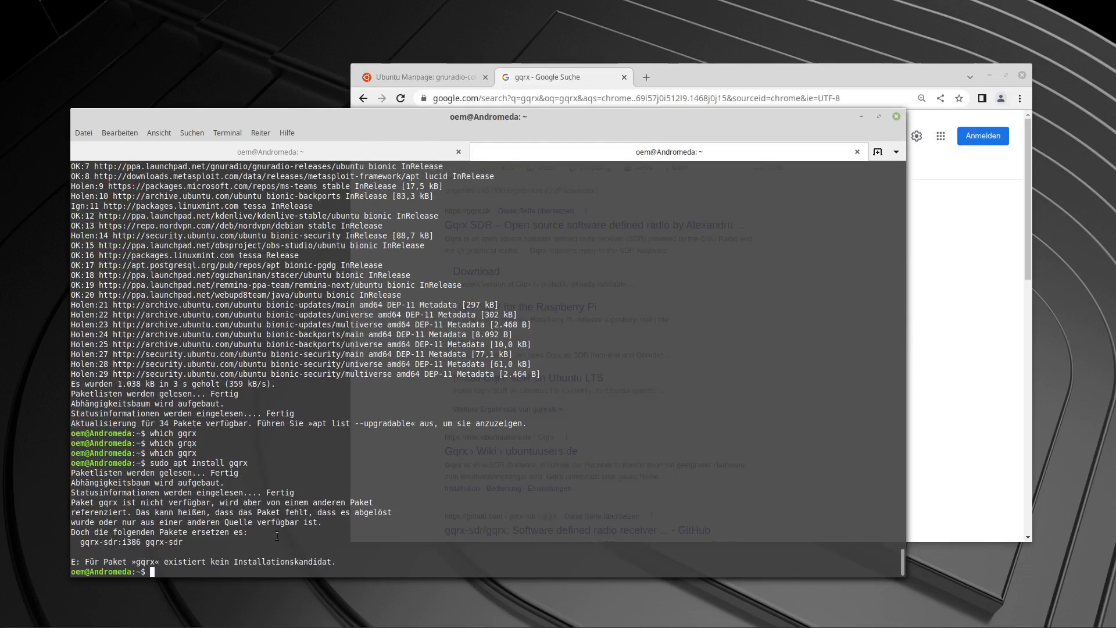
Search the package repositories for gqrx with sudo apt search gqrx.
{"action": "type", "text": "sudo apt search "}
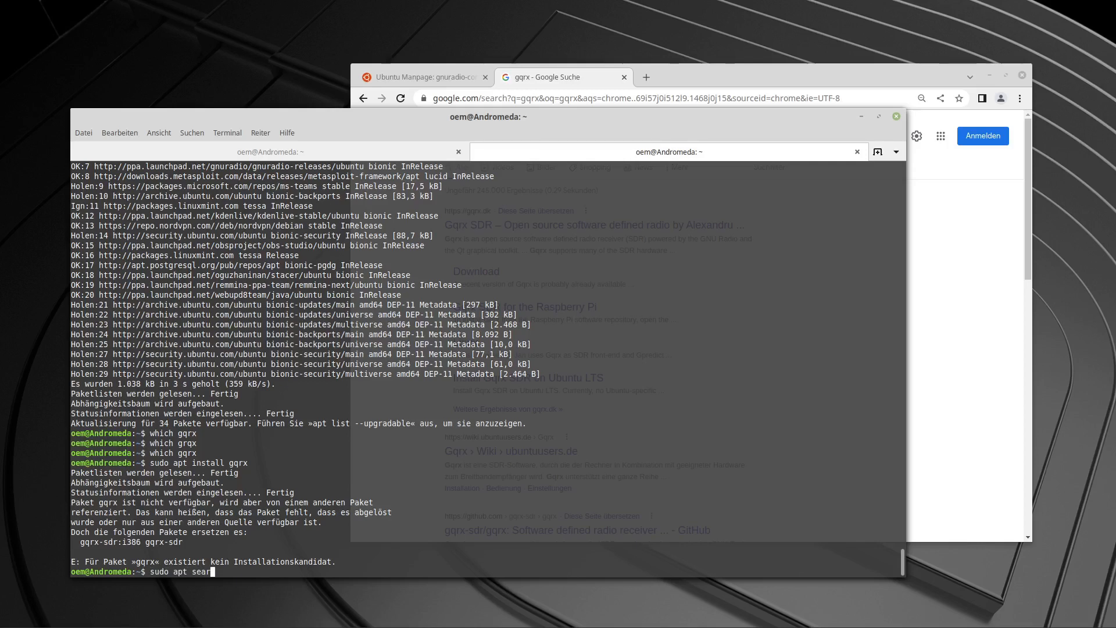
{"action": "type", "text": "gqrx"}
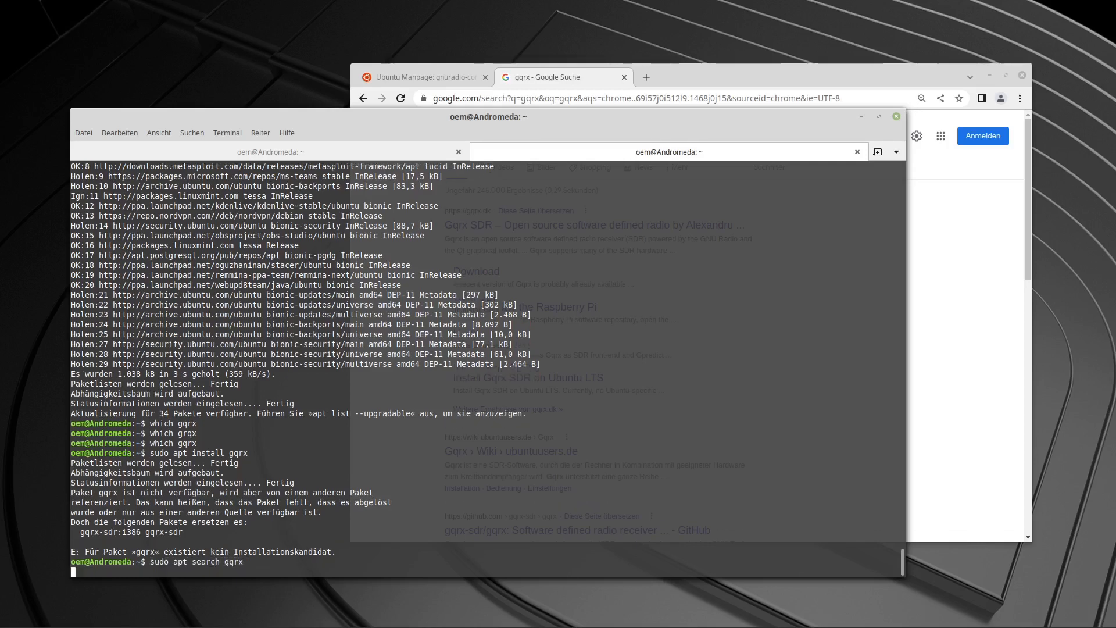
{"action": "key", "text": "Return"}
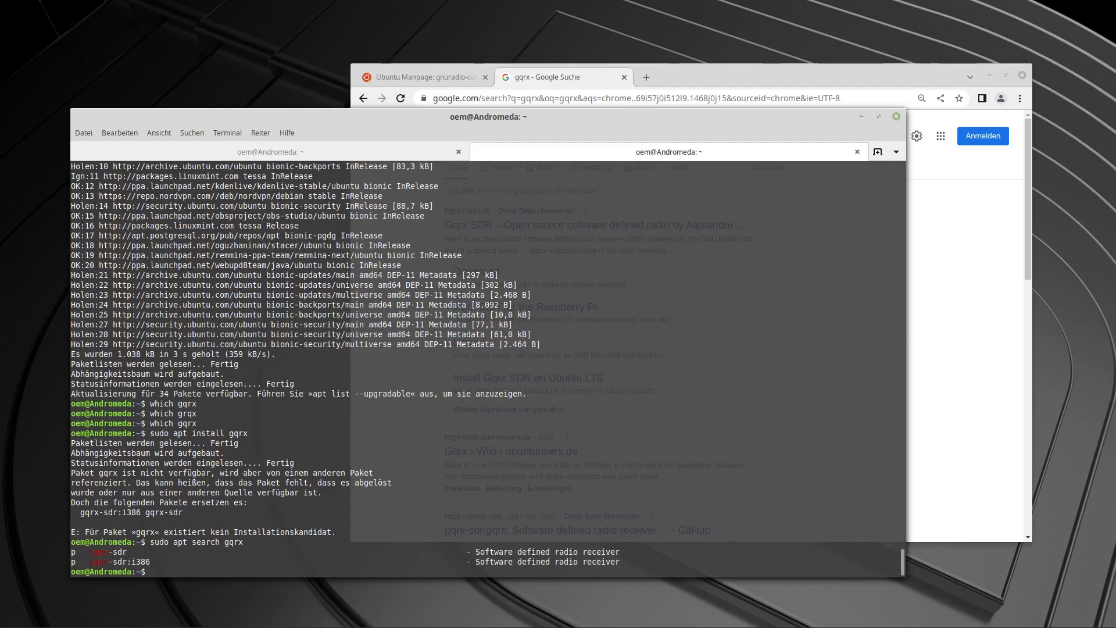
Install the gqrx-sdr package with sudo apt install gqrx-sdr and answer j to continue.
{"action": "key", "text": "Up"}
{"action": "key", "text": "Up"}
{"action": "key", "text": "Up"}
{"action": "key", "text": "Down"}
{"action": "type", "text": "-sdr"}
{"action": "key", "text": "Return"}
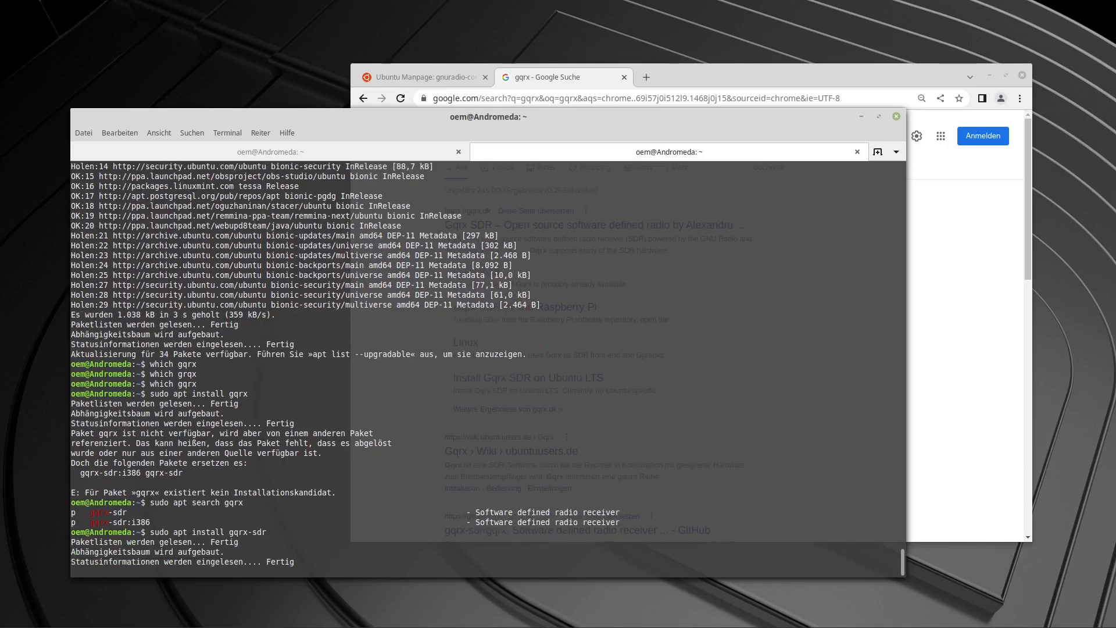
{"action": "type", "text": "j"}
{"action": "key", "text": "Return"}
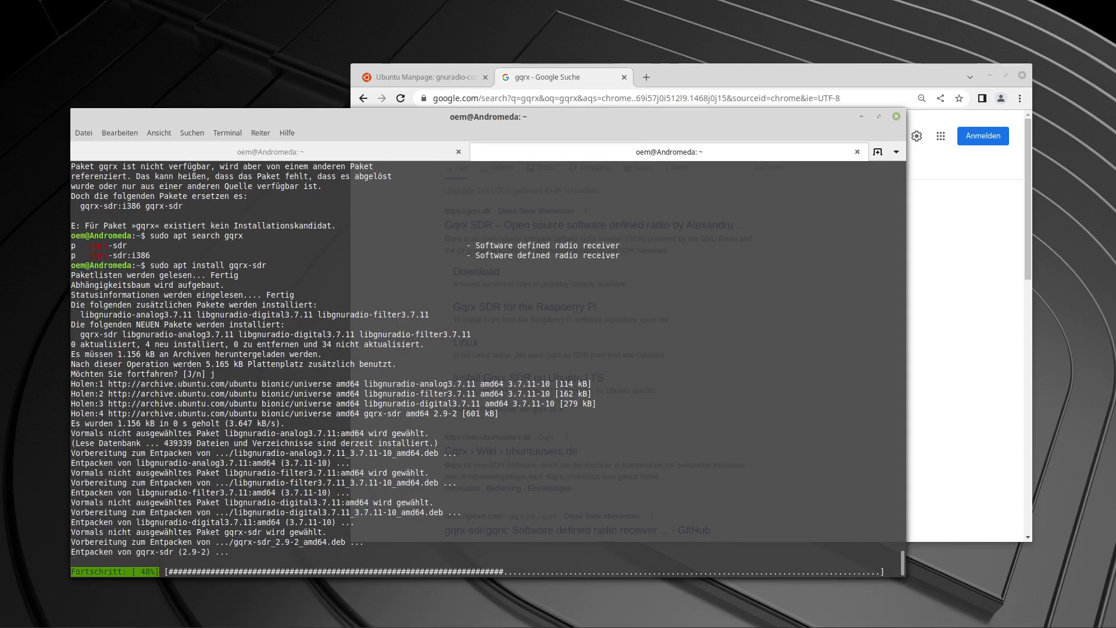
Launch gqrx from the terminal and move the Configure I/O devices dialog to a lower spot.
{"action": "type", "text": "gqrx"}
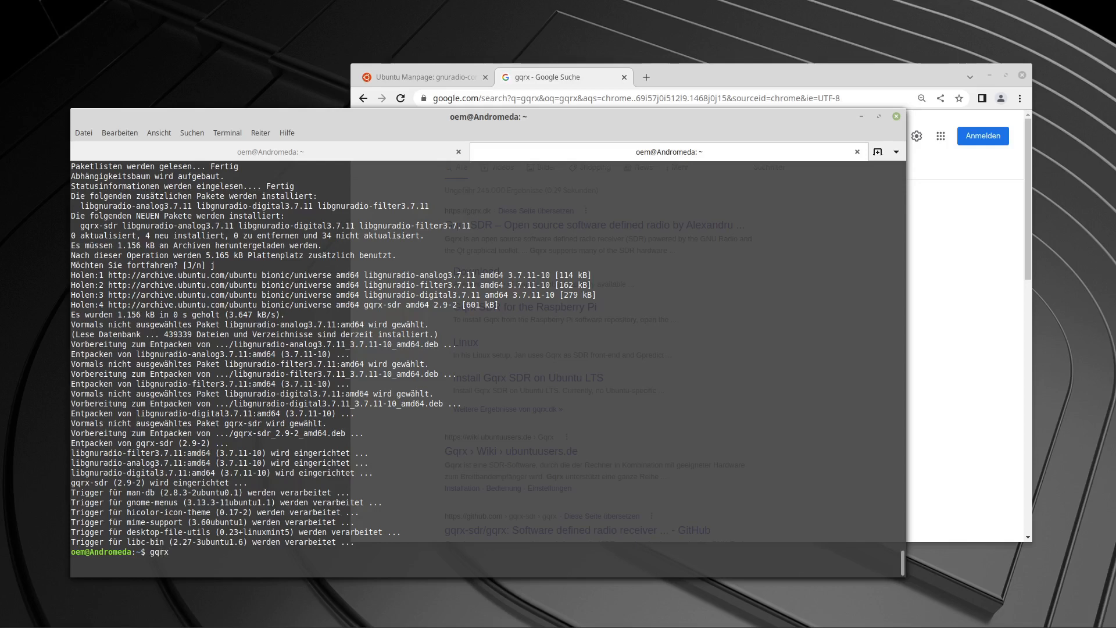
{"action": "key", "text": "Return"}
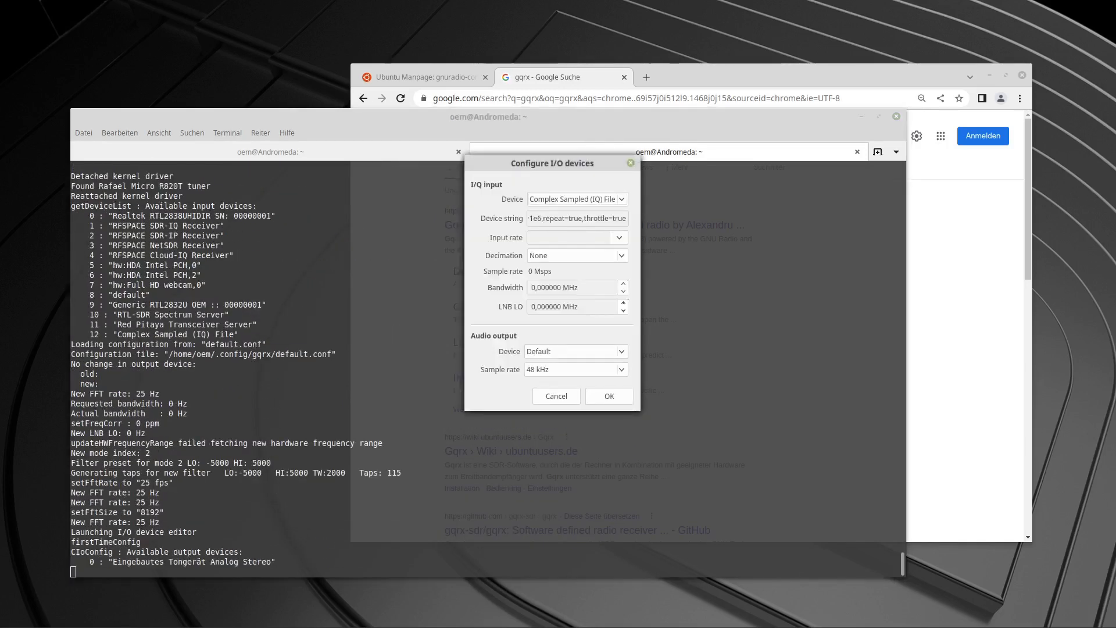
{"action": "left_click_drag", "start_coordinate": [511, 163], "coordinate": [347, 342]}
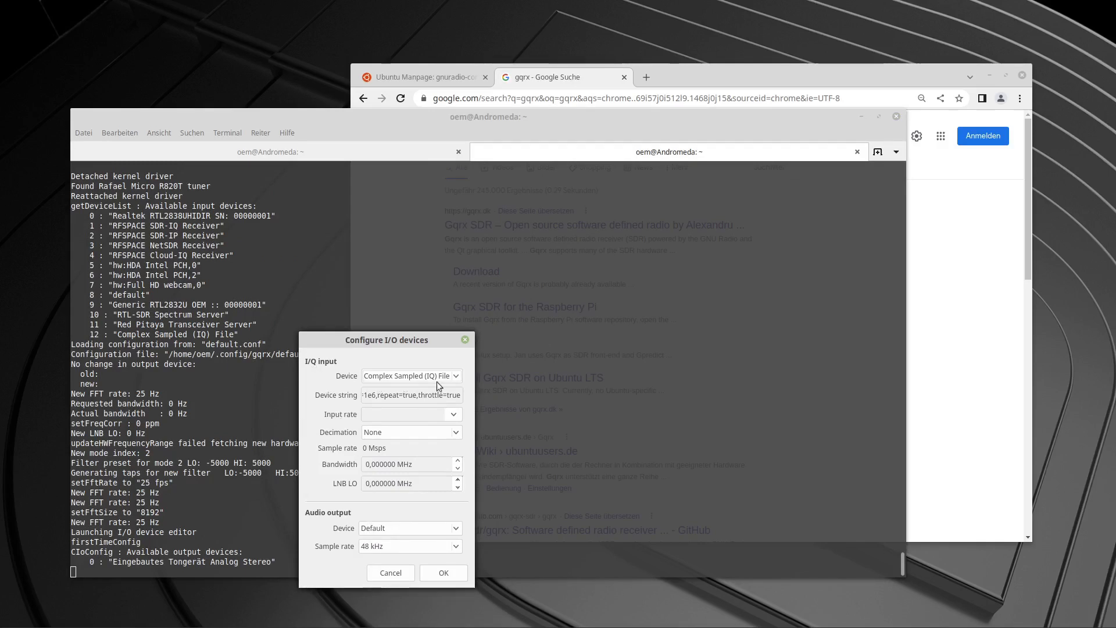
Choose Generic RTL2832U OEM as the I/Q input device and accept the I/O device configuration.
{"action": "left_click", "coordinate": [459, 376]}
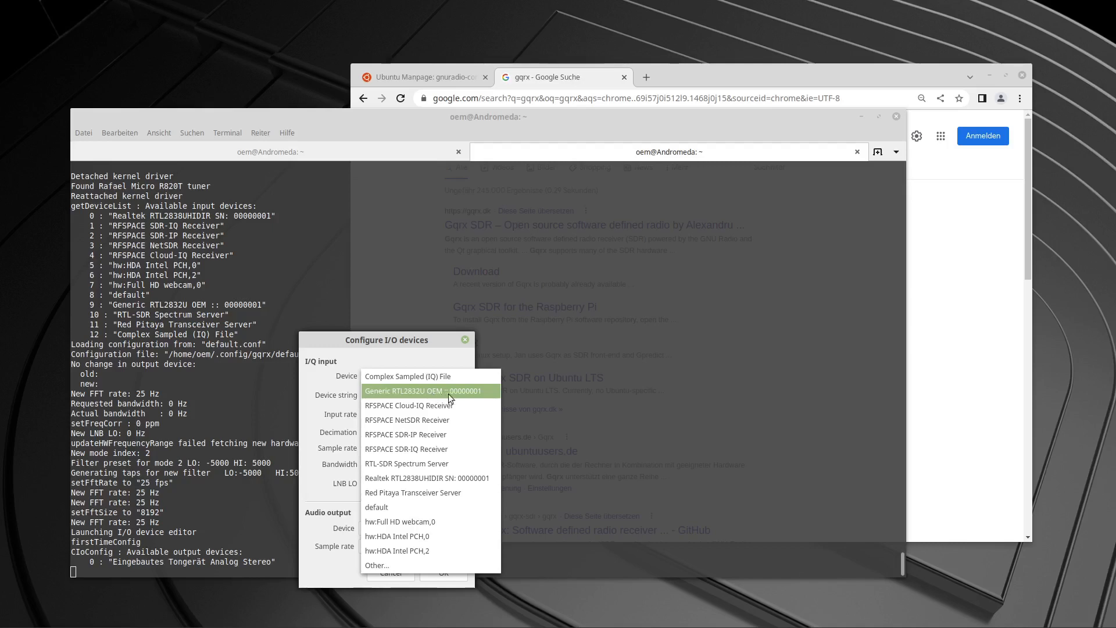
{"action": "left_click", "coordinate": [403, 569]}
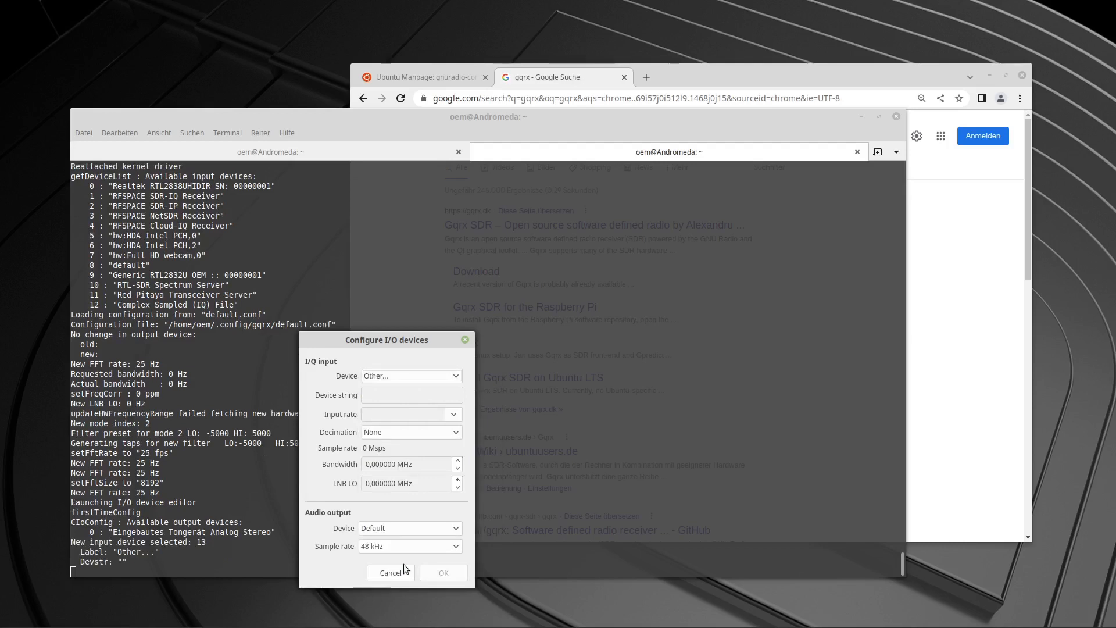
{"action": "left_click", "coordinate": [459, 375]}
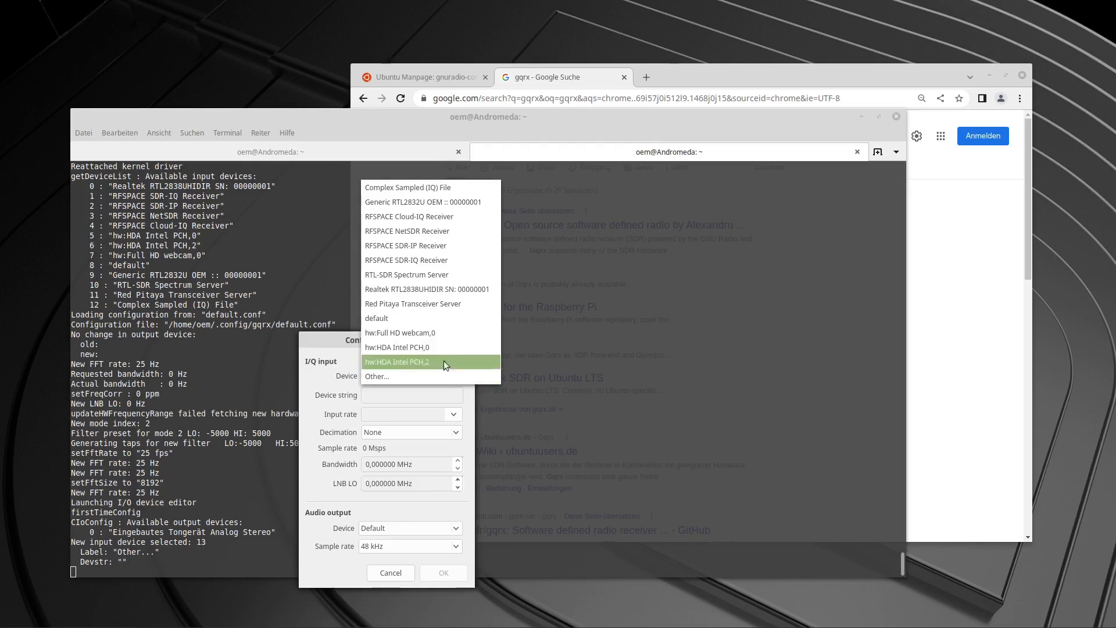
{"action": "left_click", "coordinate": [392, 204]}
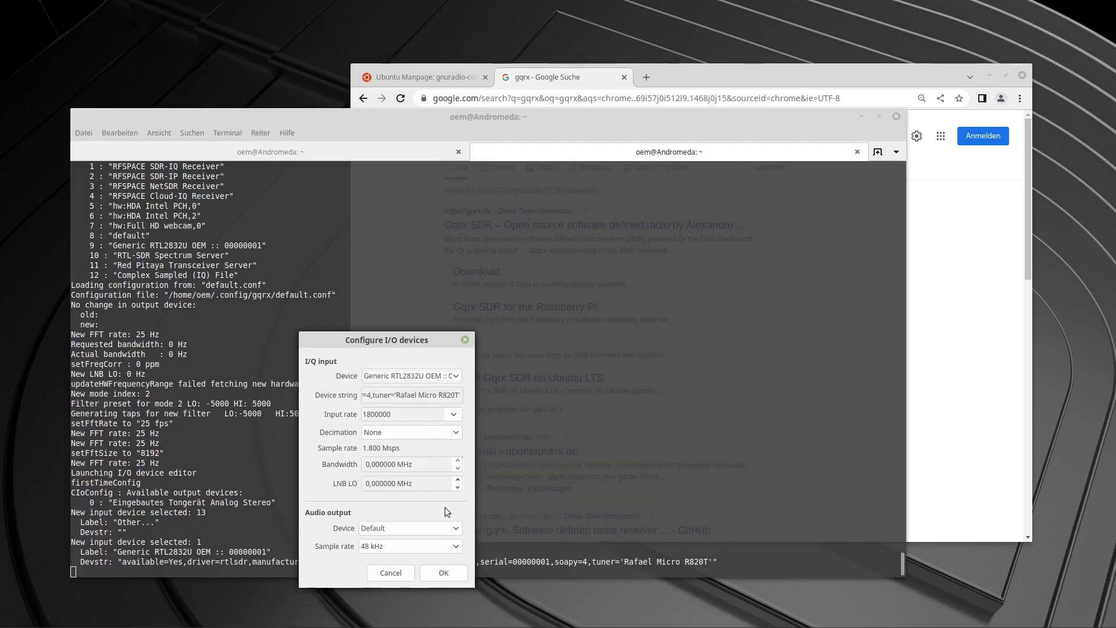
{"action": "left_click", "coordinate": [454, 573]}
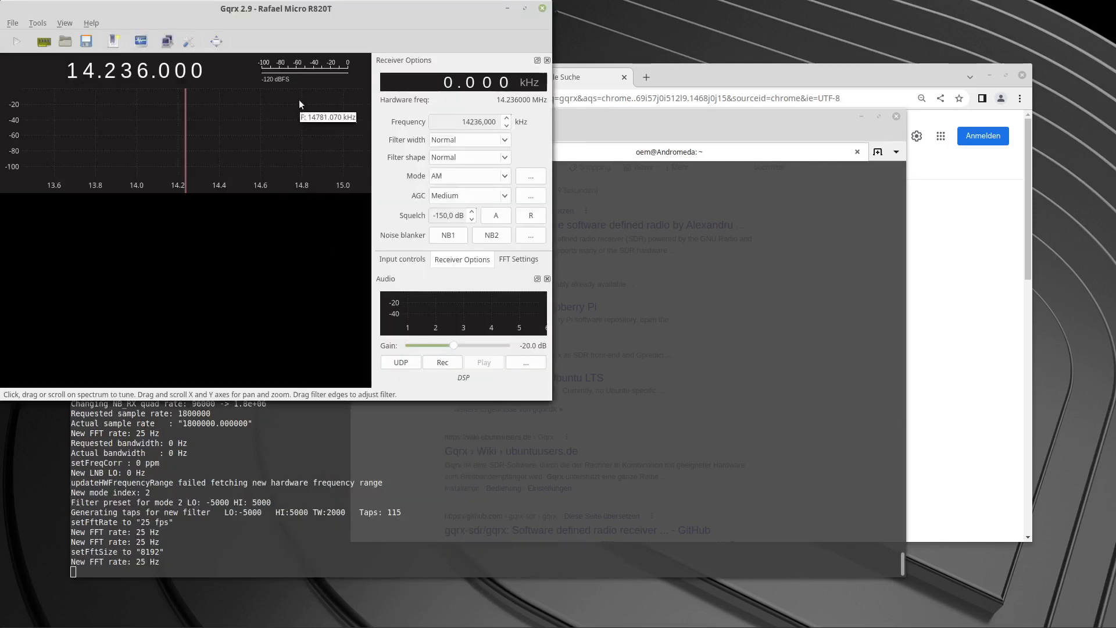
Move and enlarge the receiver window so it fills more of the desktop, and start DSP processing.
{"action": "left_click_drag", "start_coordinate": [351, 9], "coordinate": [454, 157]}
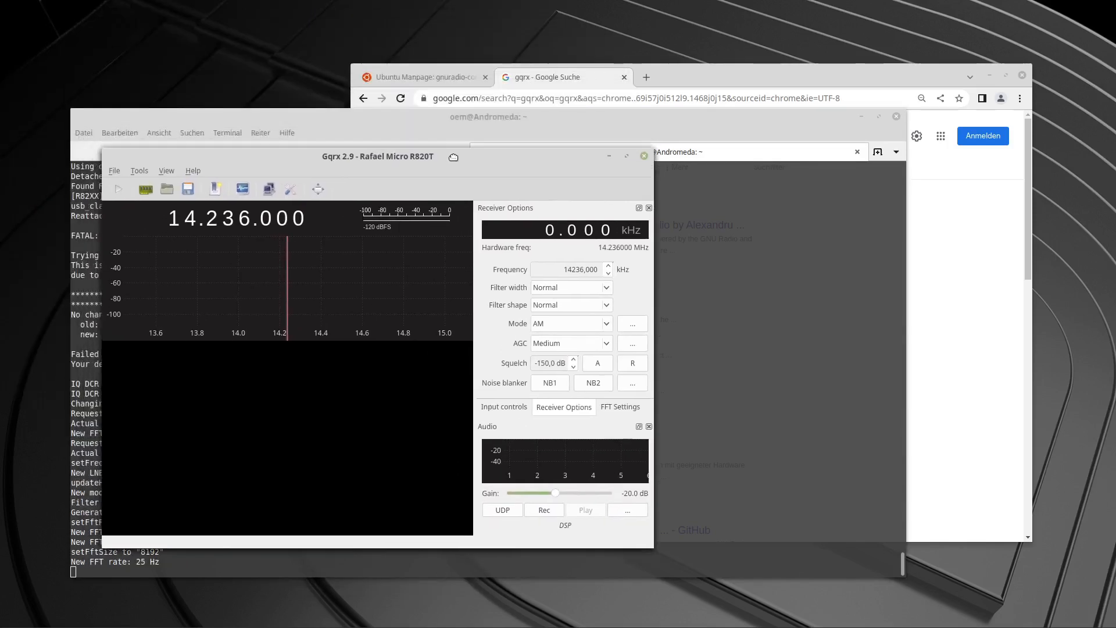
{"action": "left_click_drag", "start_coordinate": [647, 543], "coordinate": [834, 612]}
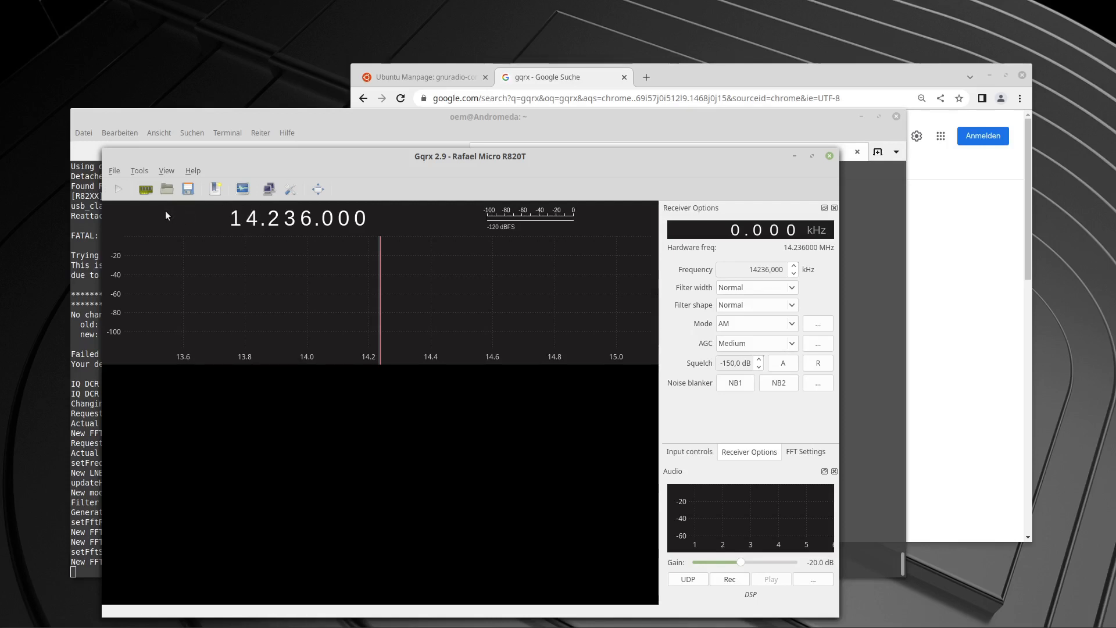
{"action": "left_click", "coordinate": [116, 191]}
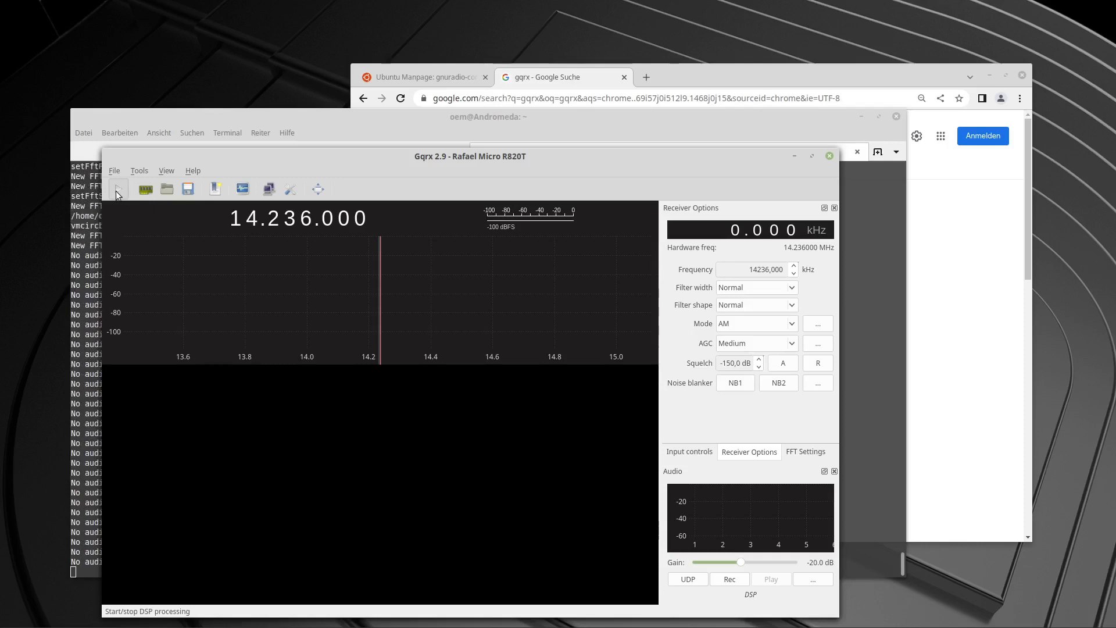
Examine the terminal output behind the receiver window, moving the window aside and back.
{"action": "left_click_drag", "start_coordinate": [241, 156], "coordinate": [319, 155]}
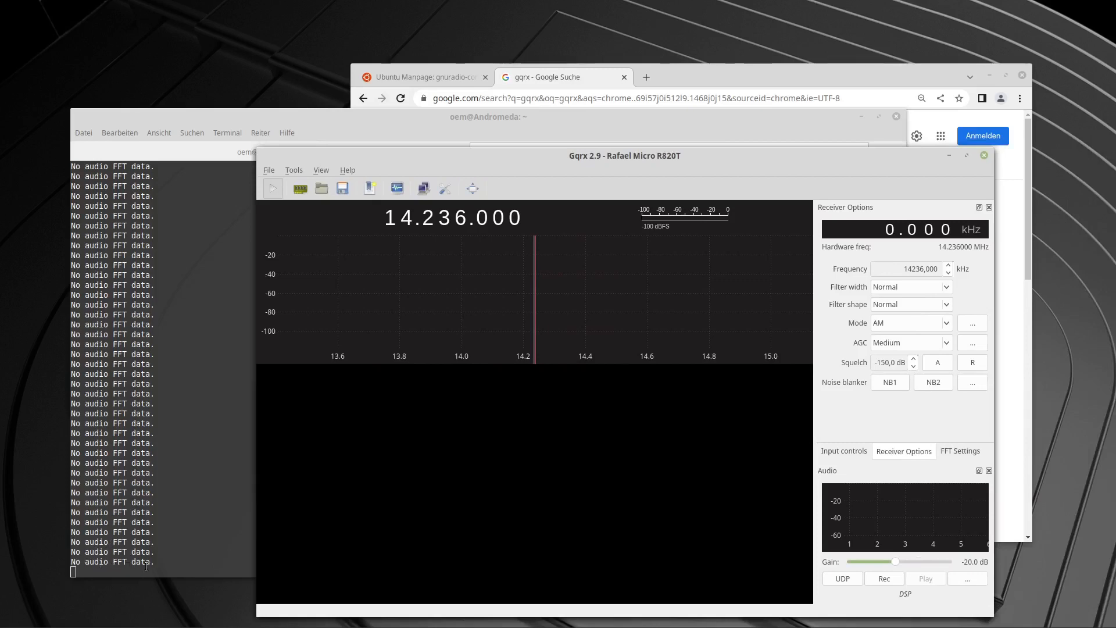
{"action": "left_click_drag", "start_coordinate": [468, 153], "coordinate": [398, 160]}
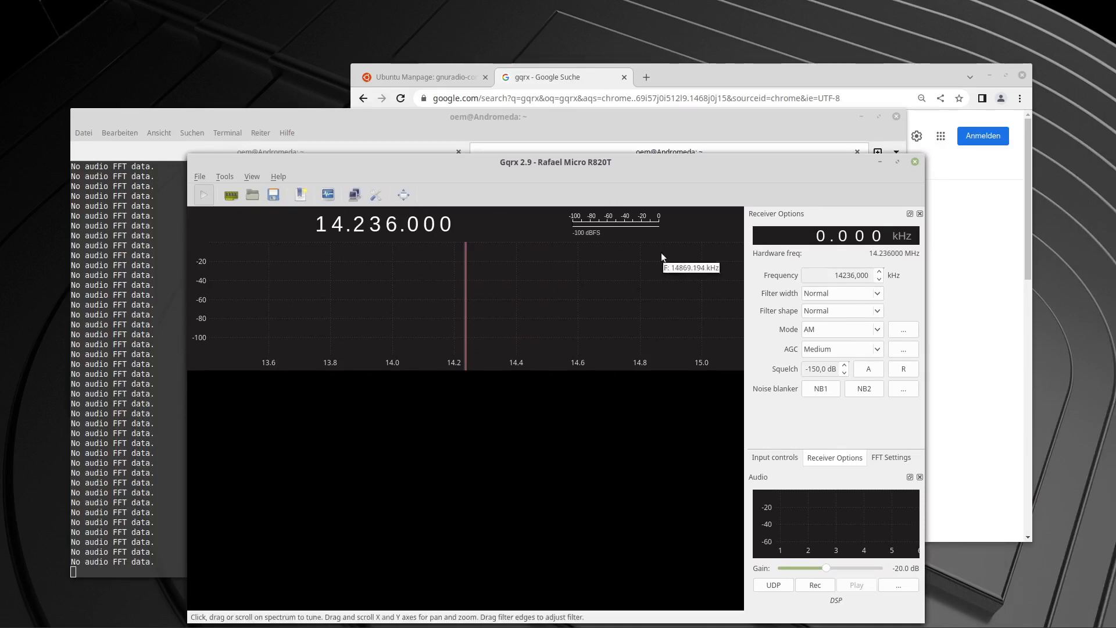
{"action": "left_click_drag", "start_coordinate": [698, 166], "coordinate": [605, 150]}
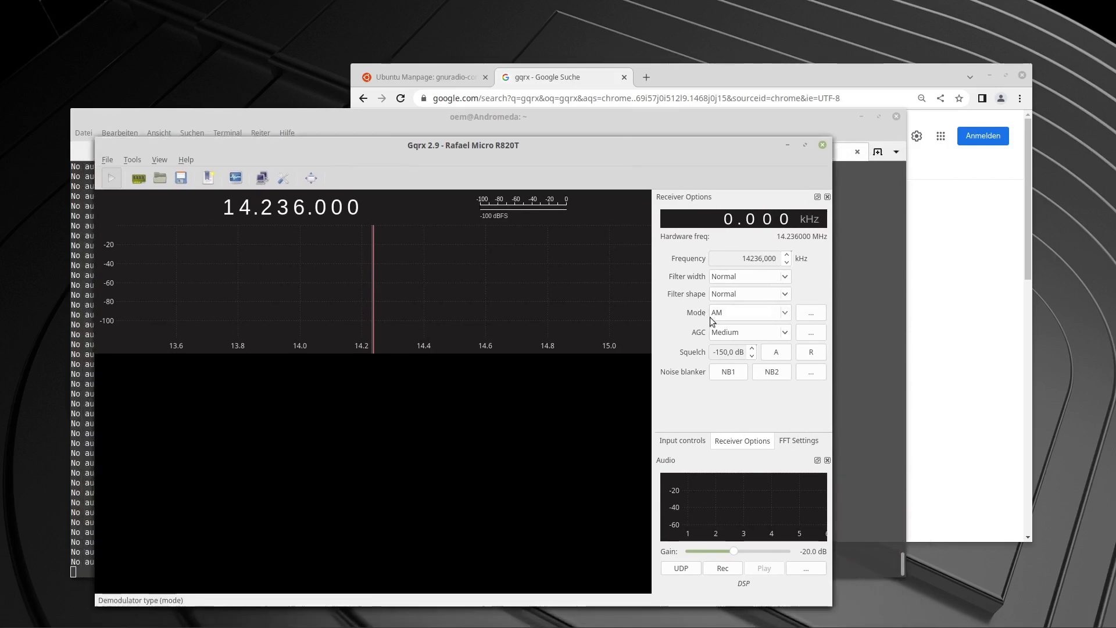
Set the demodulator mode to WFM (stereo) and tune the receiver frequency to 105.000.000 (105 MHz).
{"action": "left_click", "coordinate": [782, 313]}
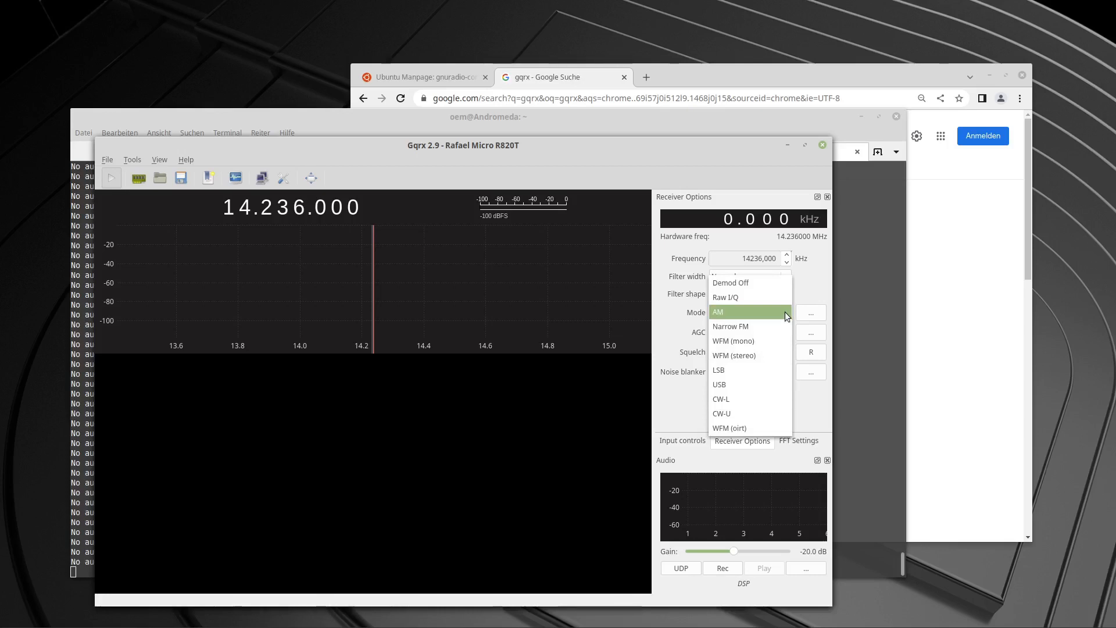
{"action": "left_click", "coordinate": [747, 354]}
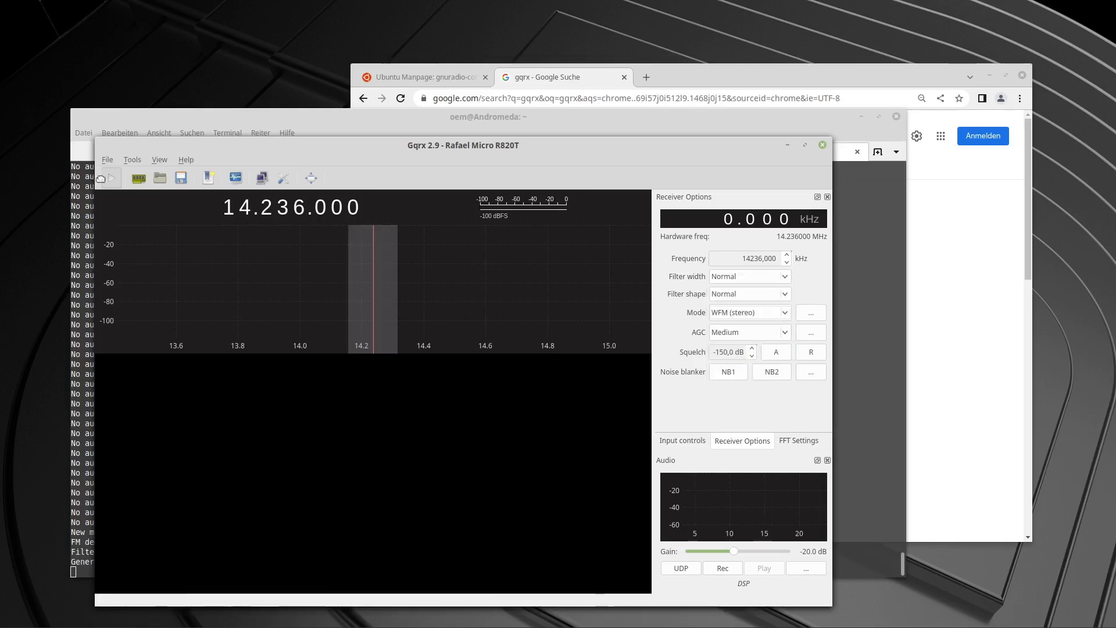
{"action": "left_click_drag", "start_coordinate": [146, 144], "coordinate": [270, 53]}
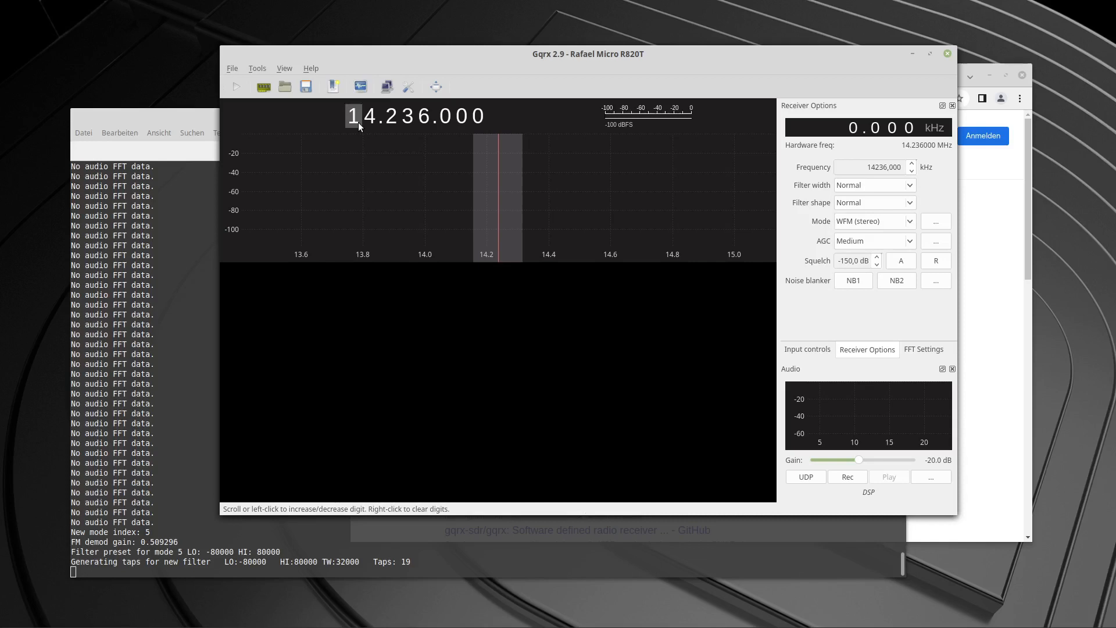
{"action": "right_click", "coordinate": [330, 121]}
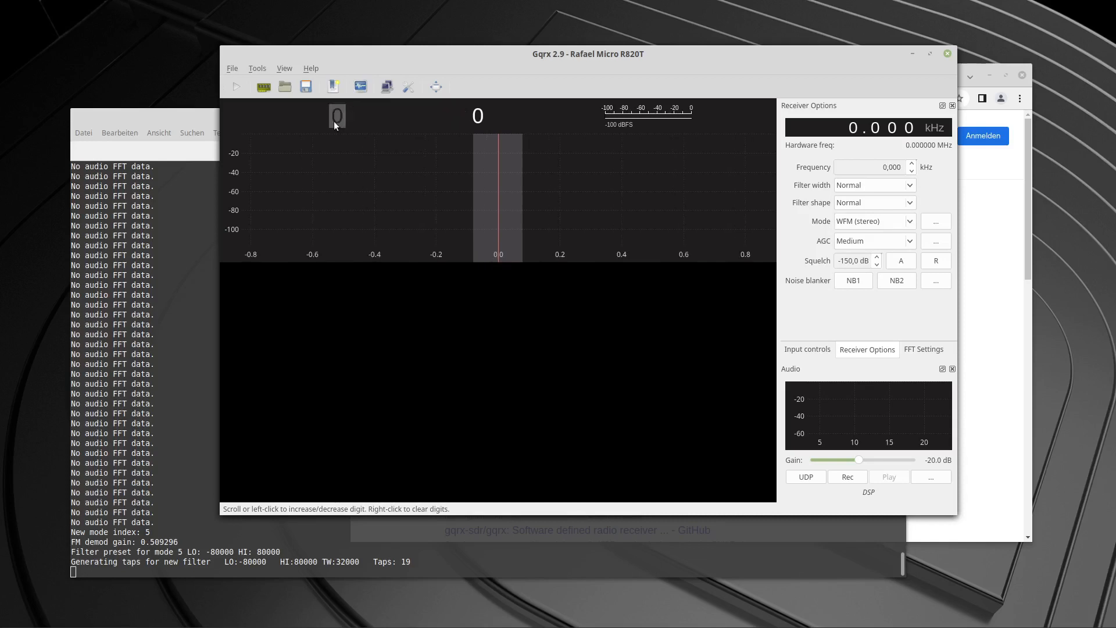
{"action": "type", "text": "105.000.000"}
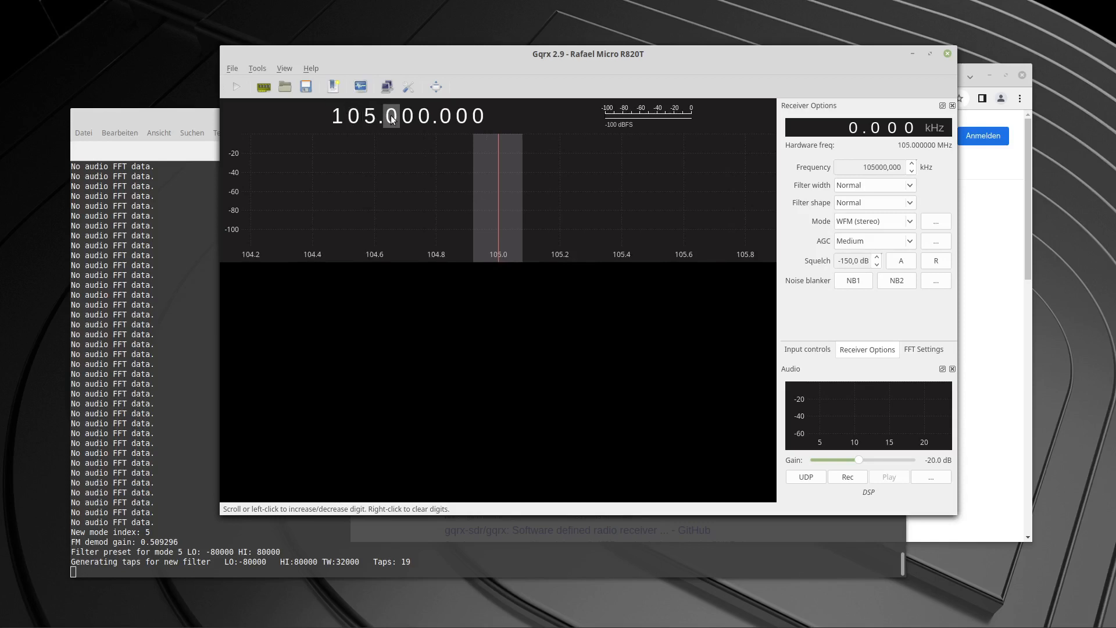
Toggle DSP processing and inspect the latest terminal output, rearranging the terminal and receiver windows.
{"action": "left_click", "coordinate": [238, 87]}
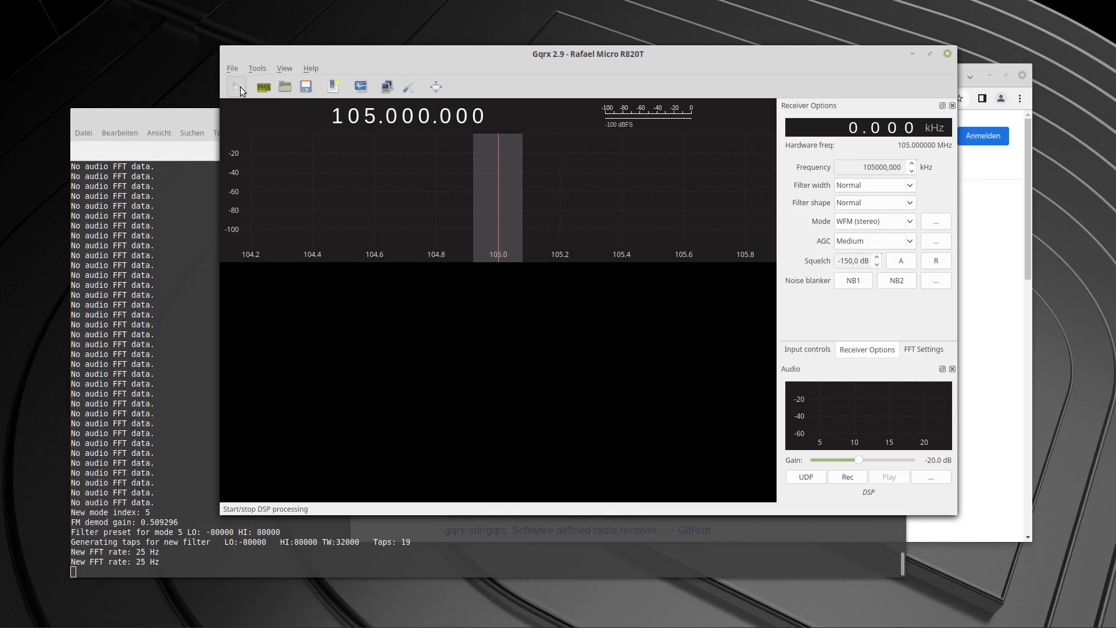
{"action": "left_click_drag", "start_coordinate": [76, 559], "coordinate": [896, 562]}
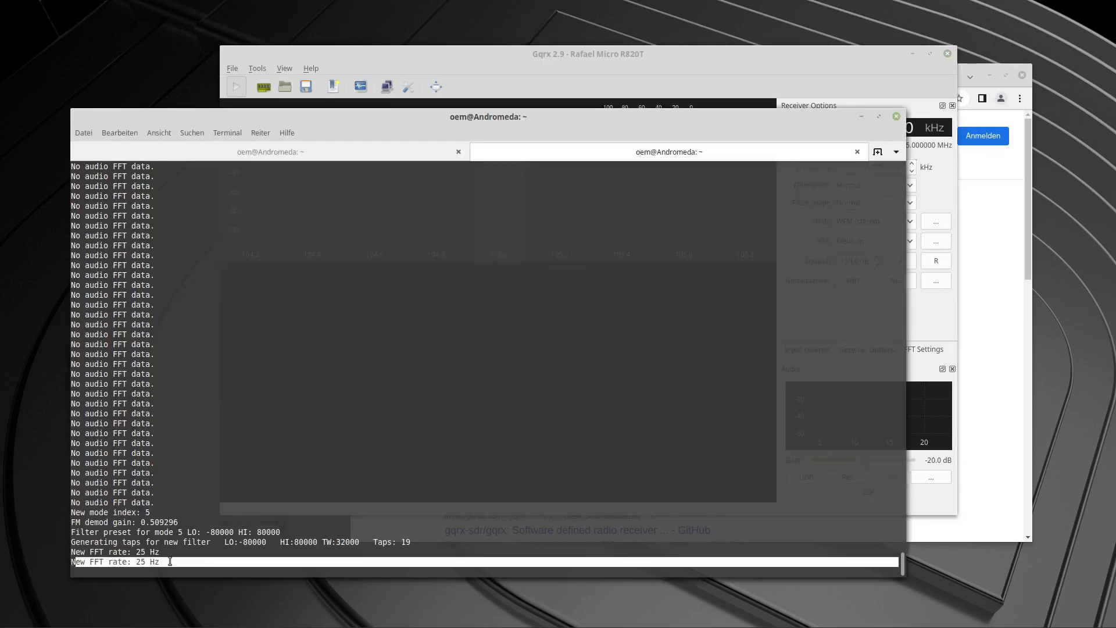
{"action": "left_click", "coordinate": [790, 57]}
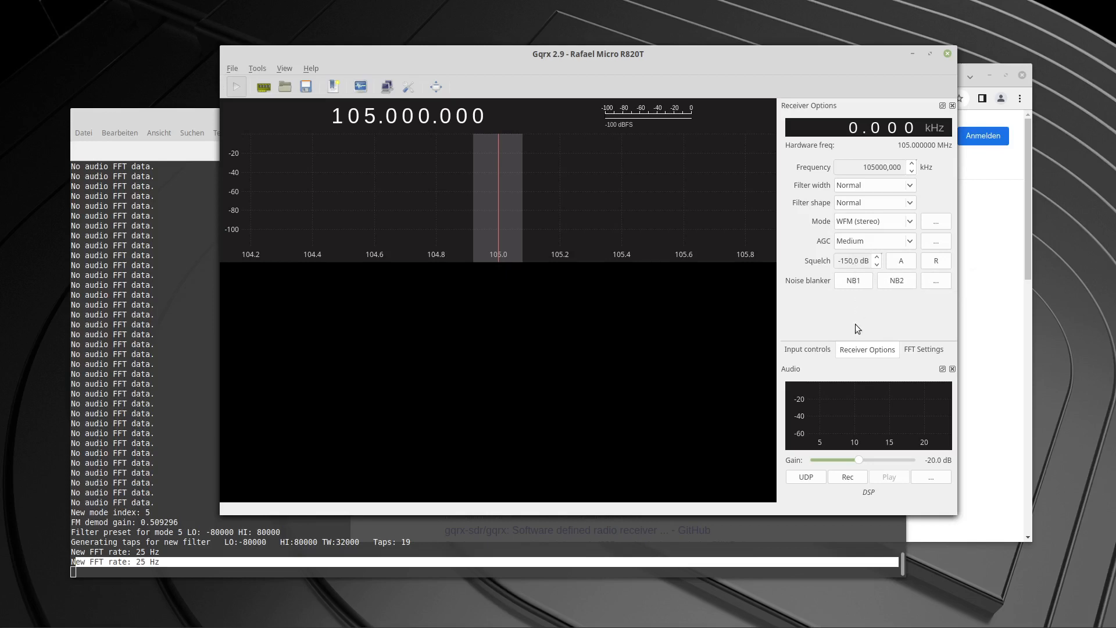
{"action": "left_click_drag", "start_coordinate": [649, 35], "coordinate": [583, 38]}
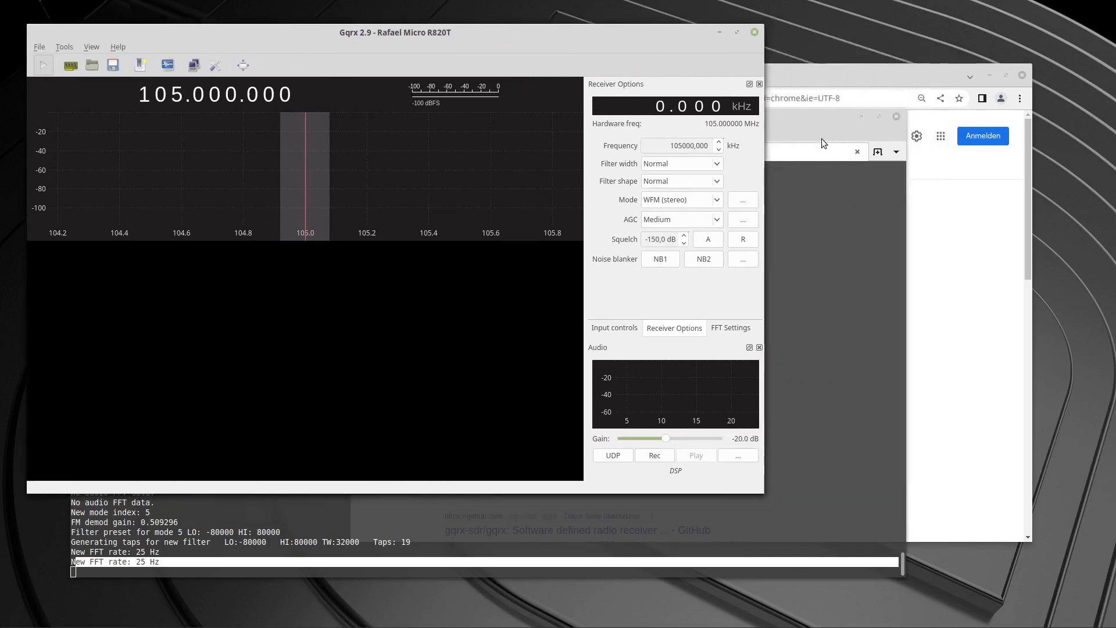
{"action": "left_click_drag", "start_coordinate": [808, 135], "coordinate": [864, 179]}
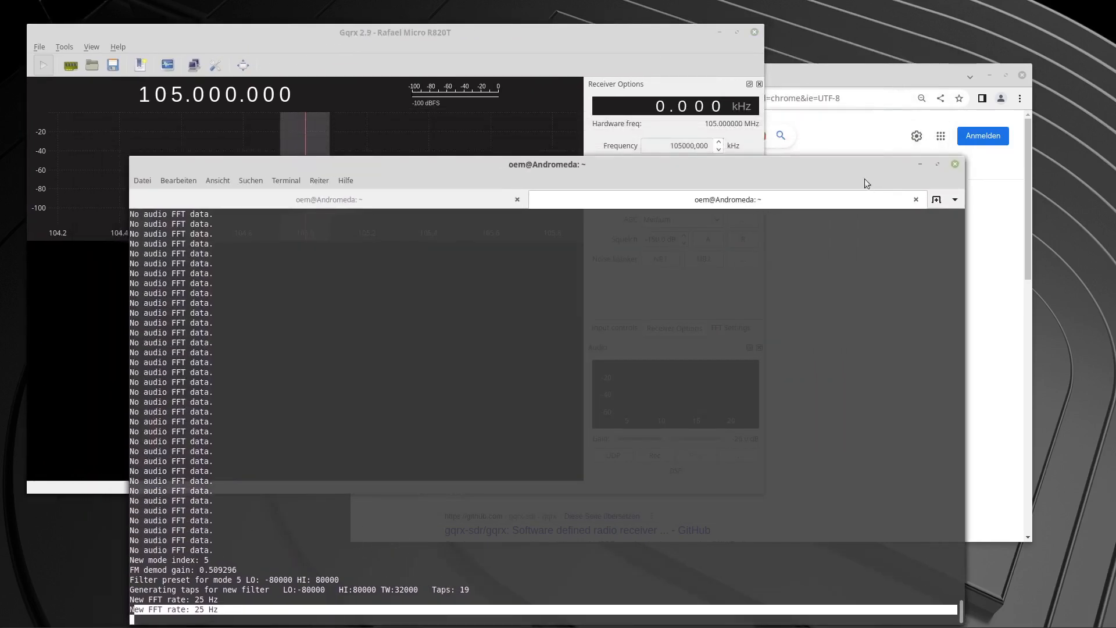
{"action": "left_click", "coordinate": [609, 50]}
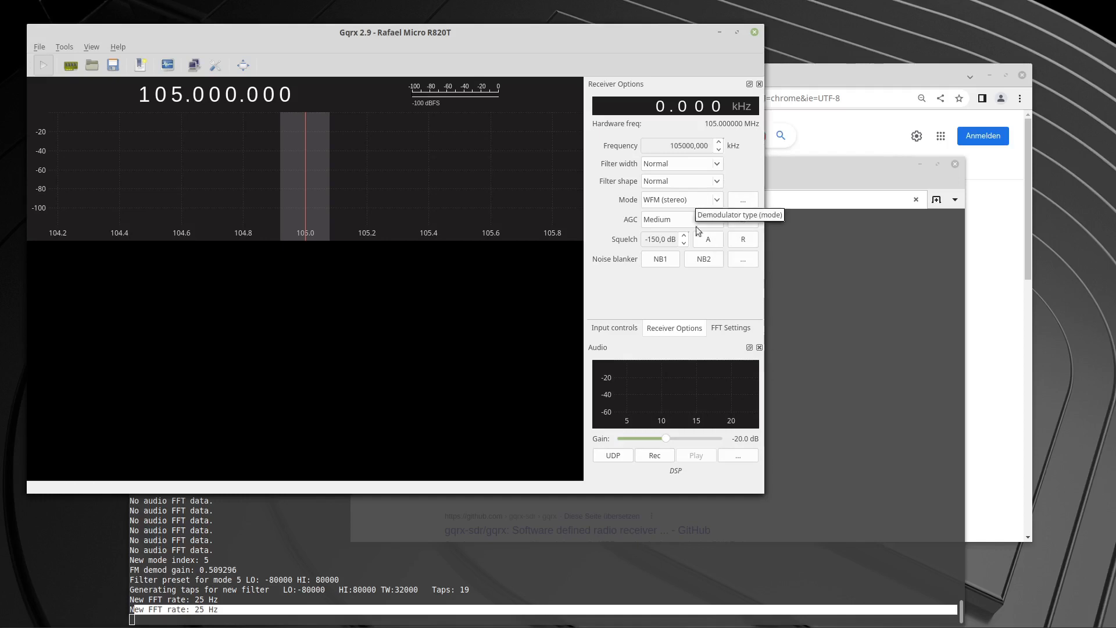
Review the receiver's input controls and FFT settings.
{"action": "left_click", "coordinate": [630, 329]}
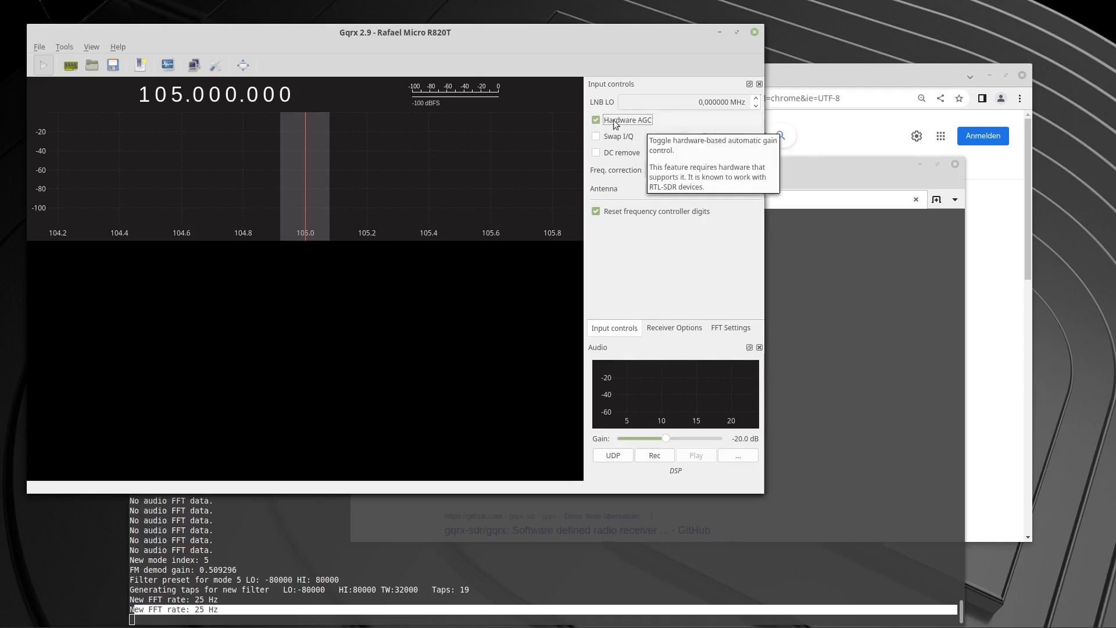
{"action": "left_click", "coordinate": [724, 329]}
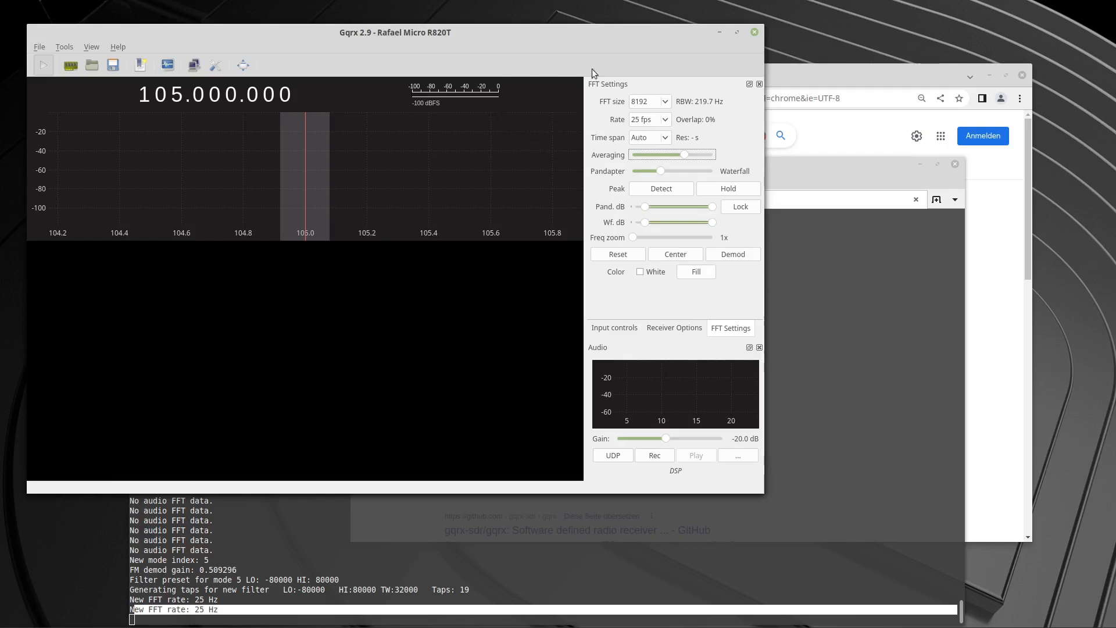
{"action": "left_click_drag", "start_coordinate": [514, 27], "coordinate": [548, 61]}
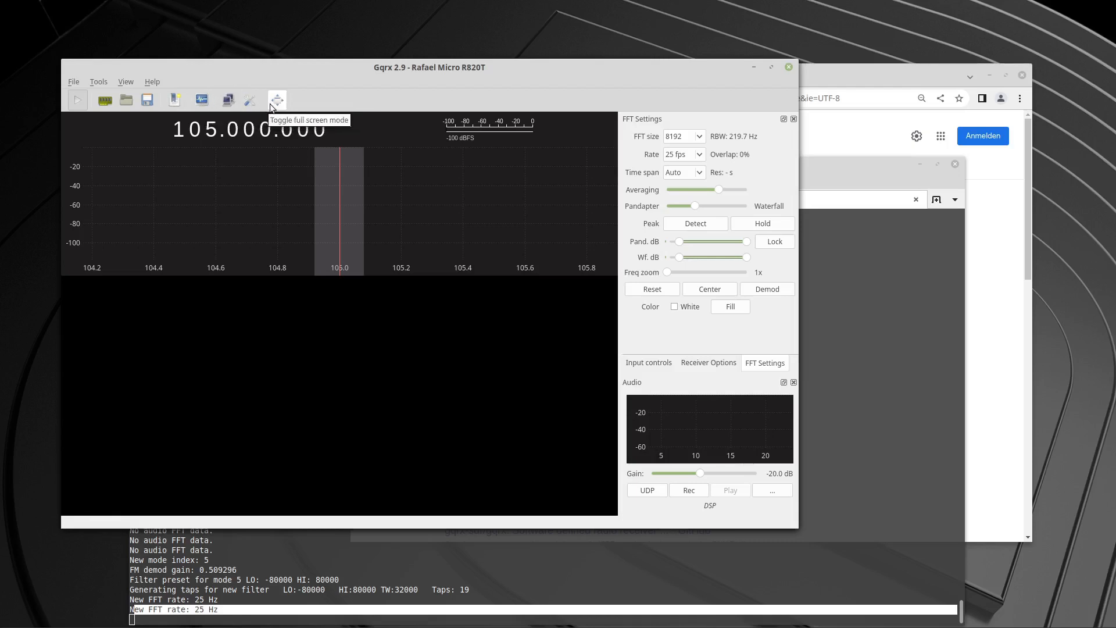
Reopen the I/O device configuration, switch the I/Q input device to Realtek RTL2838UHIDIR, and apply it.
{"action": "left_click", "coordinate": [106, 103]}
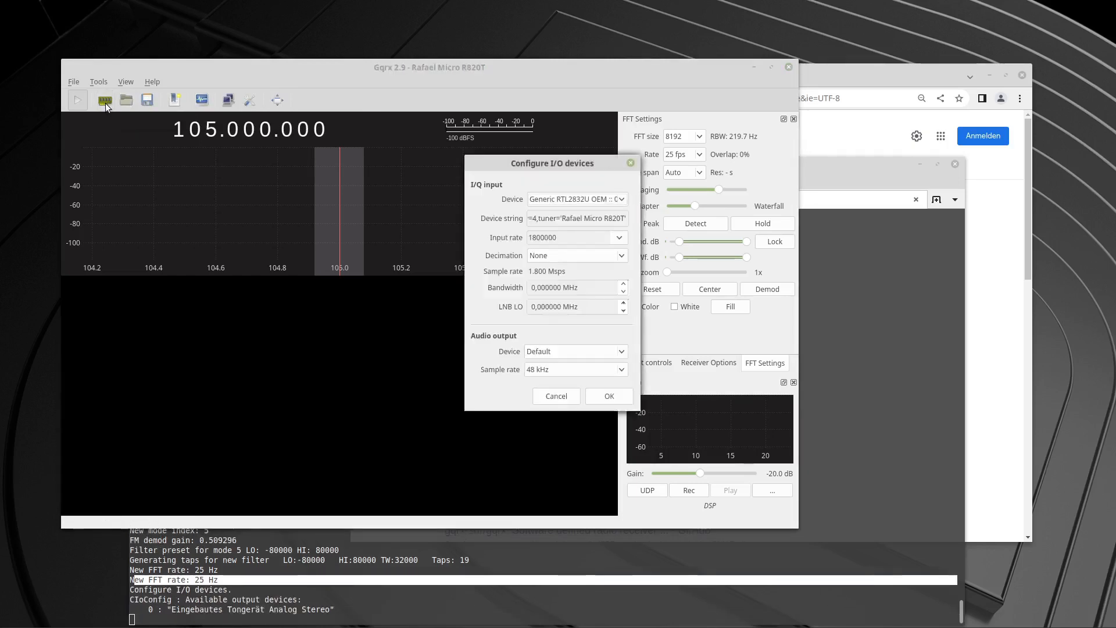
{"action": "left_click_drag", "start_coordinate": [598, 163], "coordinate": [293, 265]}
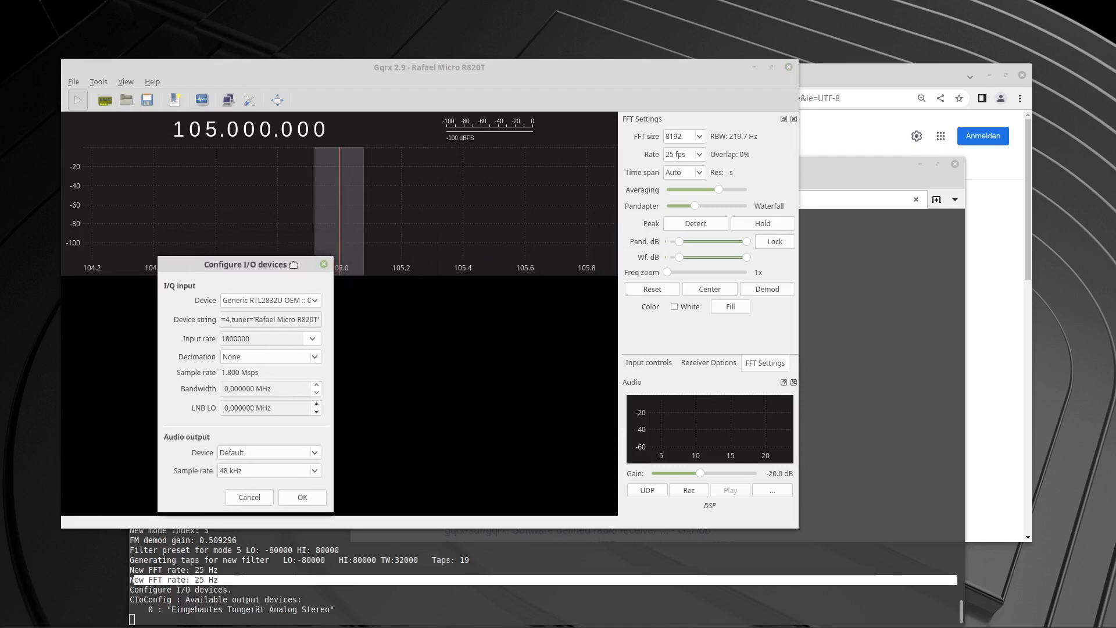
{"action": "left_click", "coordinate": [318, 302]}
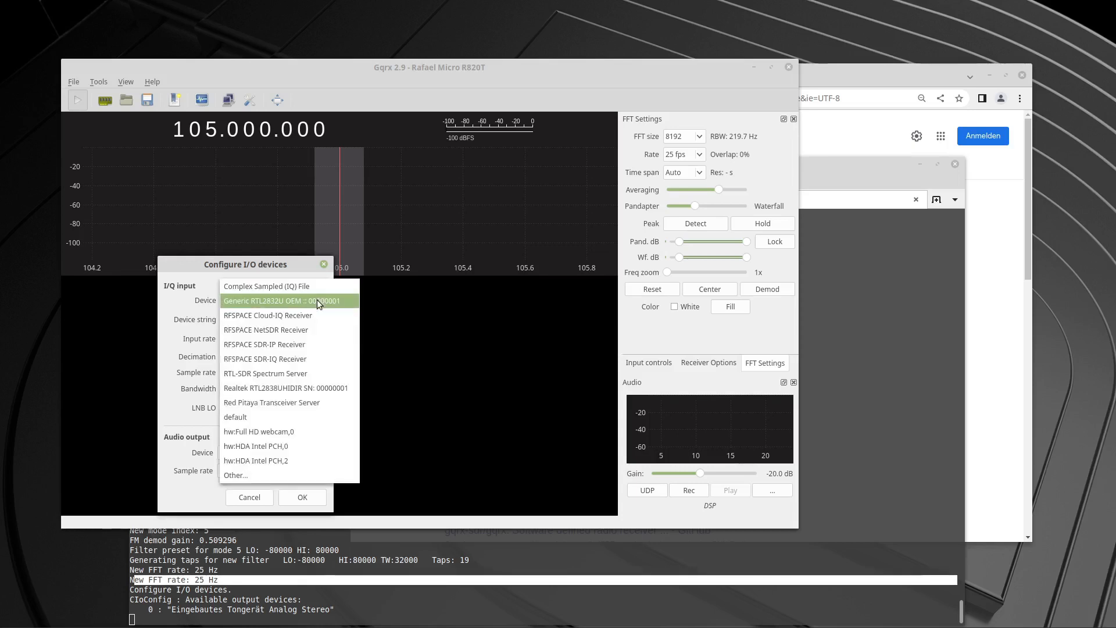
{"action": "left_click", "coordinate": [252, 389]}
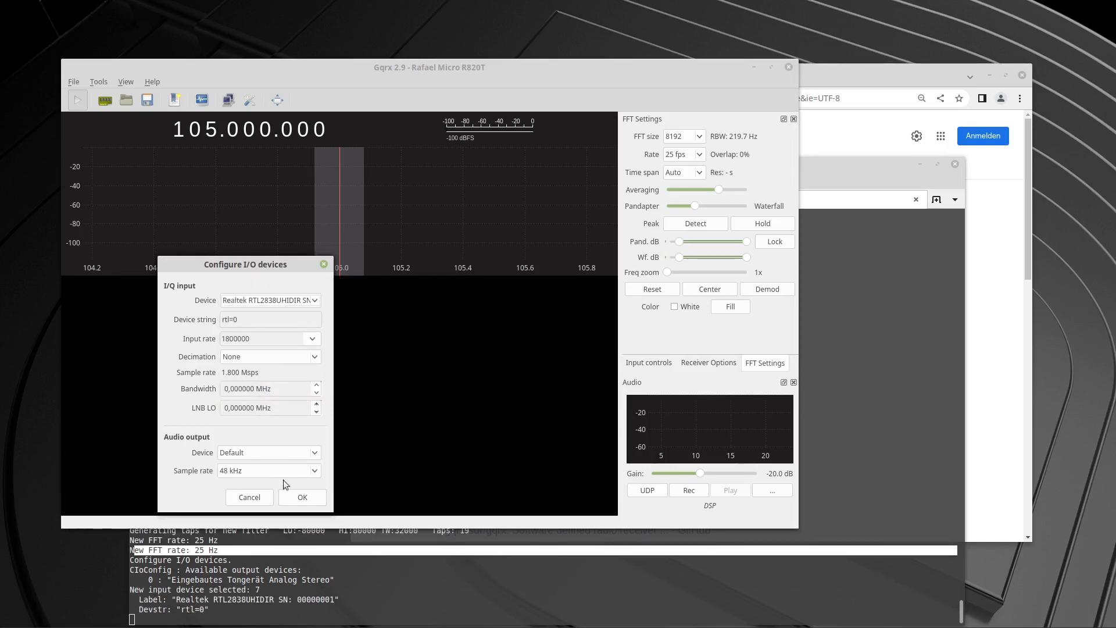
{"action": "left_click", "coordinate": [299, 501]}
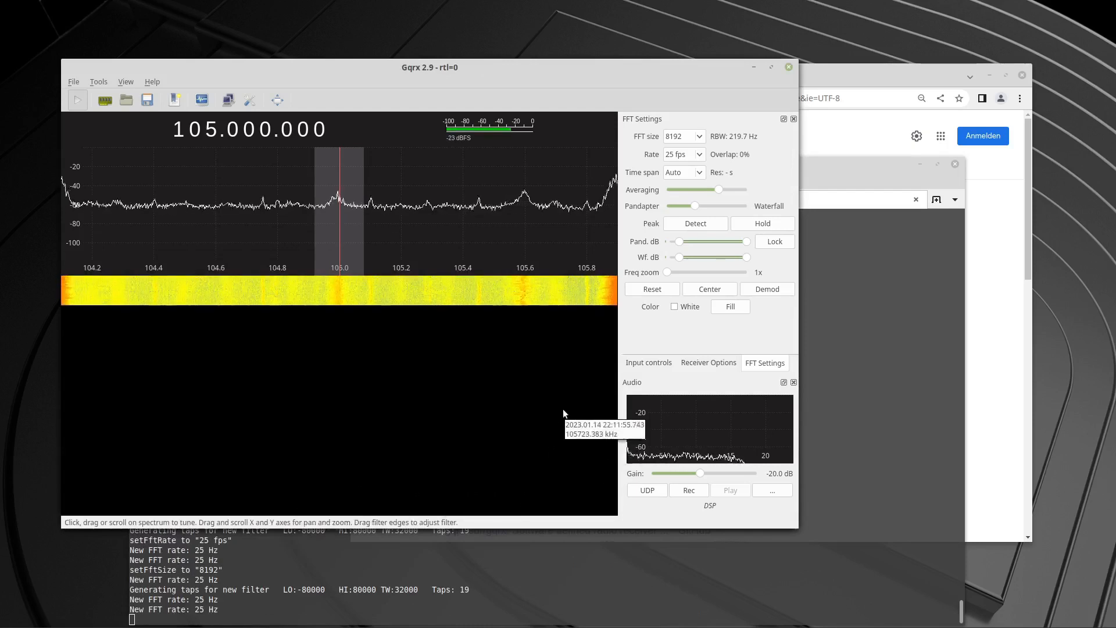
Enlarge the receiver window and change the demodulator mode in the receiver options to AM.
{"action": "left_click_drag", "start_coordinate": [798, 529], "coordinate": [858, 564]}
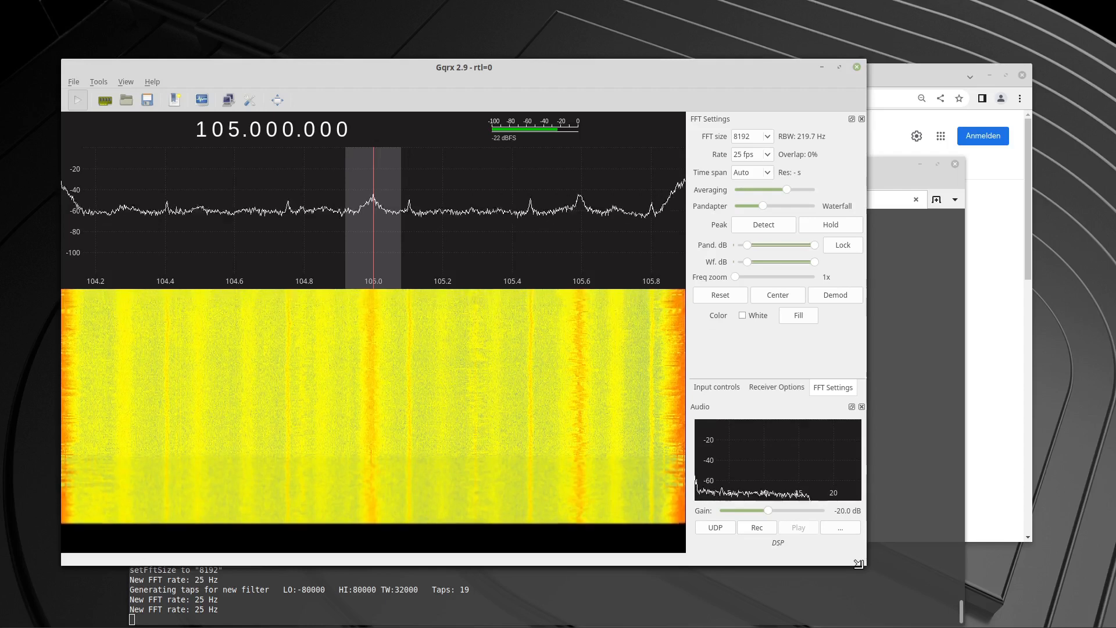
{"action": "left_click", "coordinate": [734, 388]}
{"action": "left_click", "coordinate": [756, 388]}
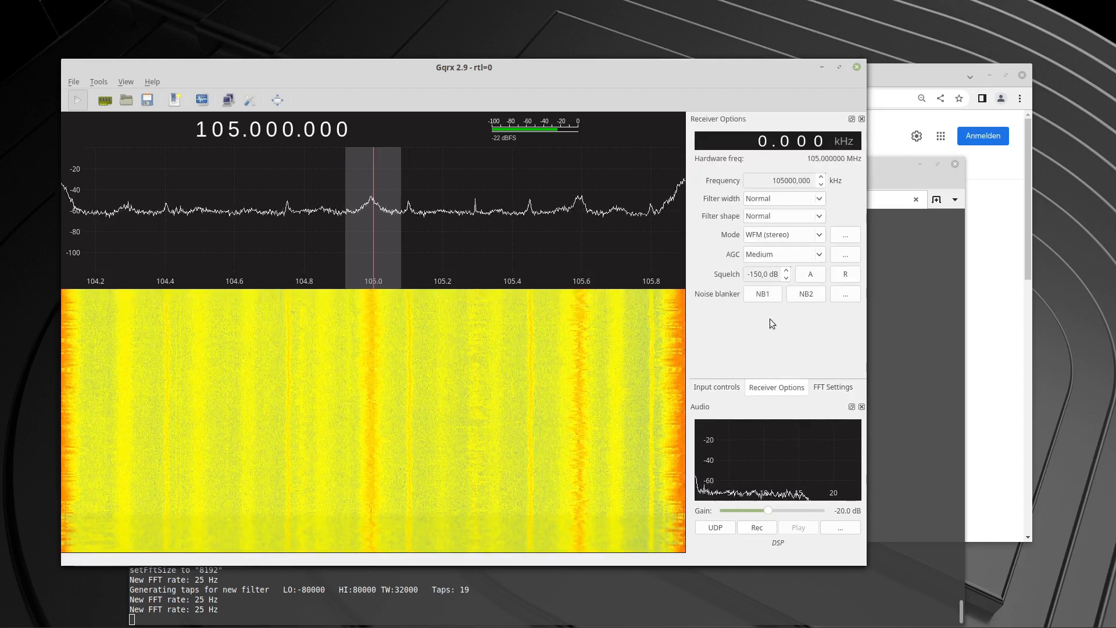
{"action": "left_click", "coordinate": [821, 235]}
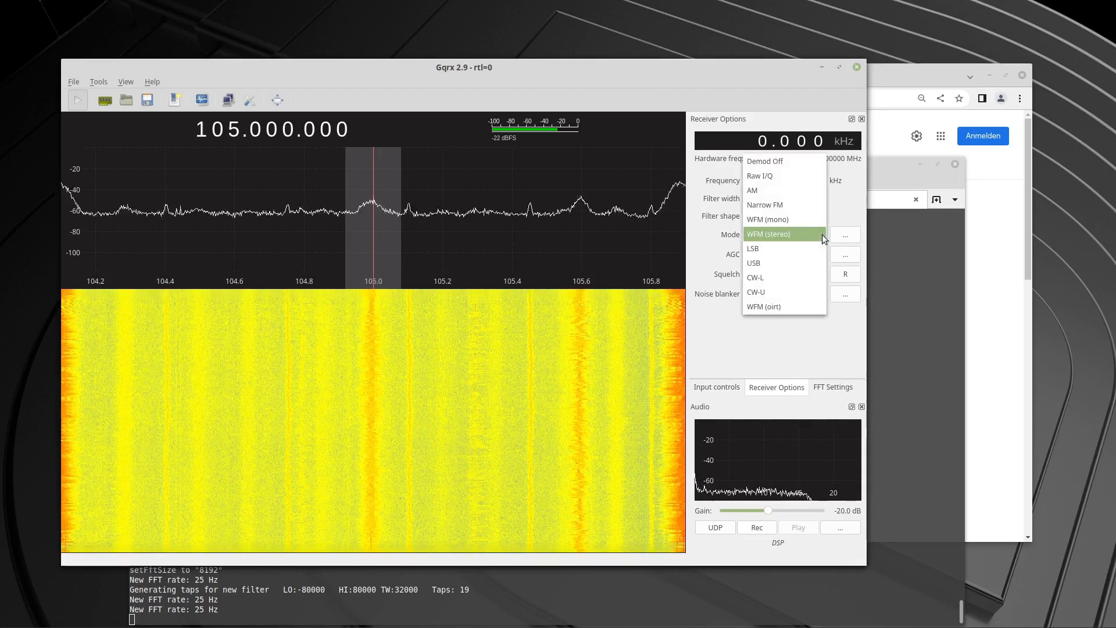
{"action": "left_click", "coordinate": [765, 191]}
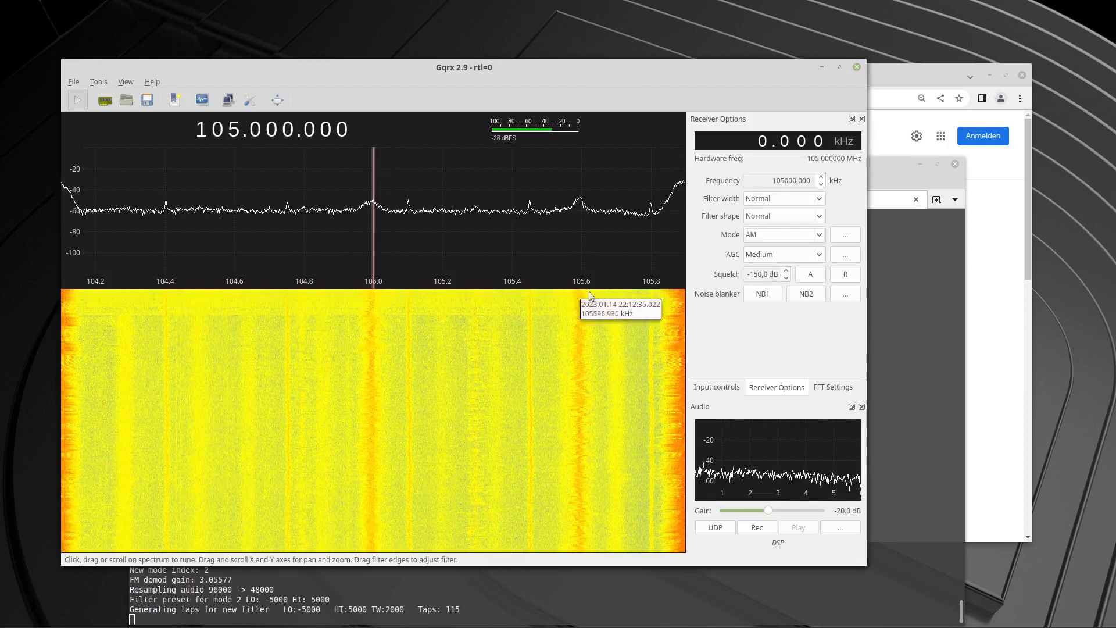
Try the Raw I/Q, LSB and WFM (mono) demodulator modes in turn at 105.000 MHz.
{"action": "left_click", "coordinate": [816, 233]}
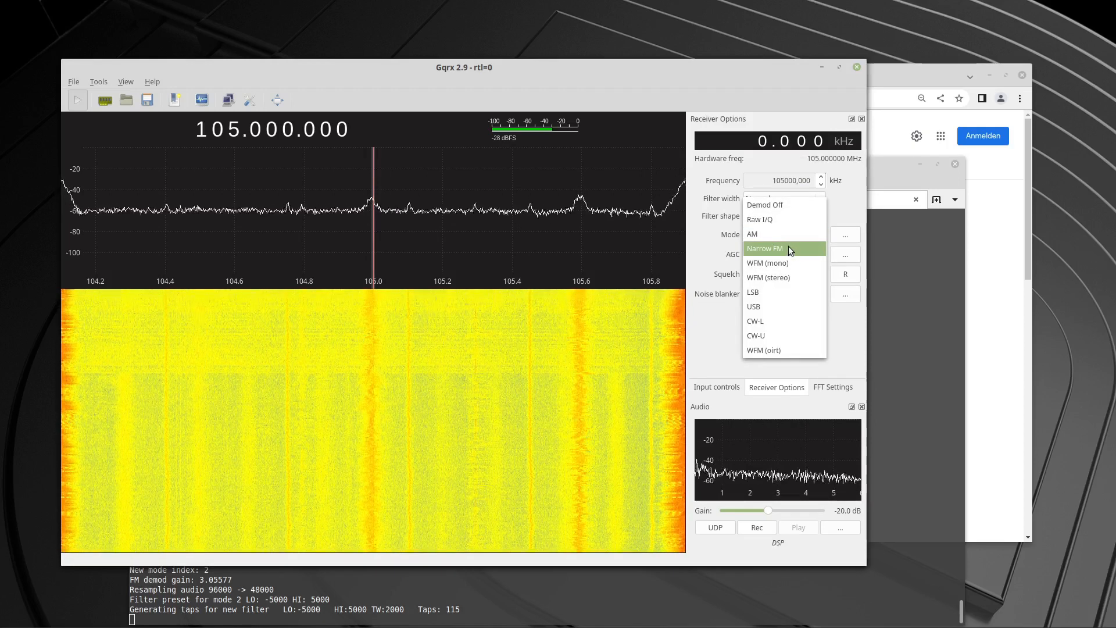
{"action": "left_click", "coordinate": [775, 219]}
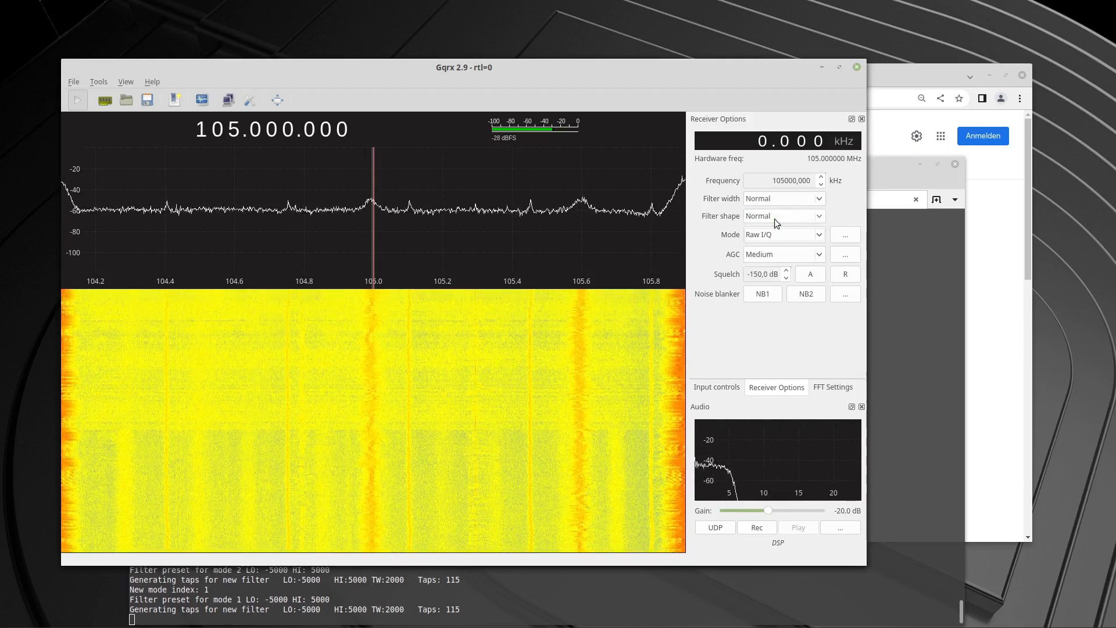
{"action": "left_click", "coordinate": [821, 233]}
{"action": "left_click", "coordinate": [779, 303]}
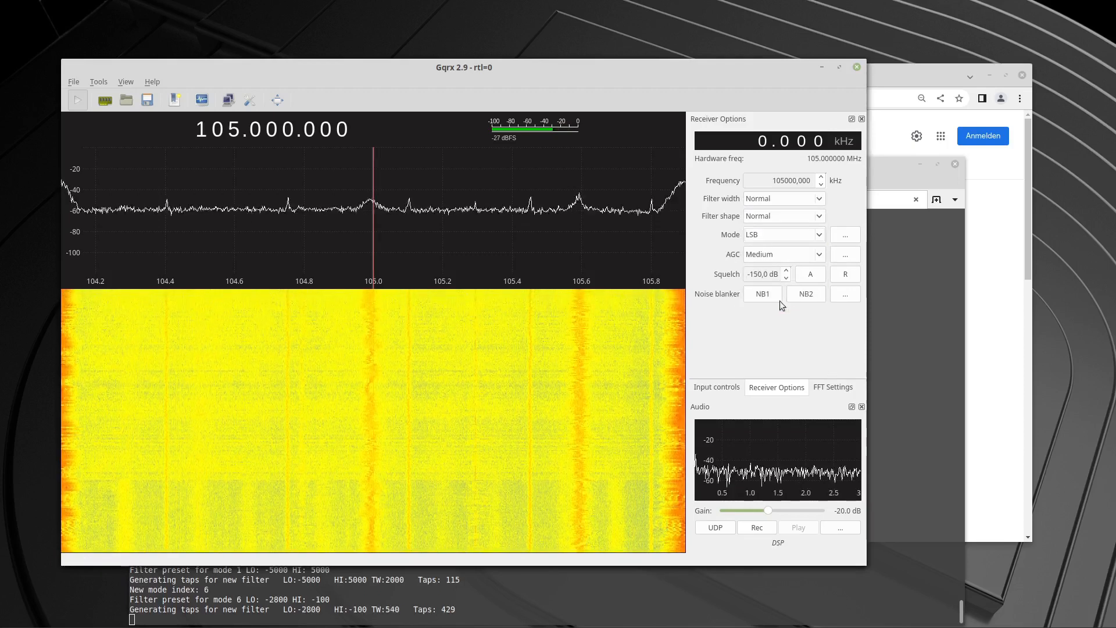
{"action": "left_click", "coordinate": [821, 236]}
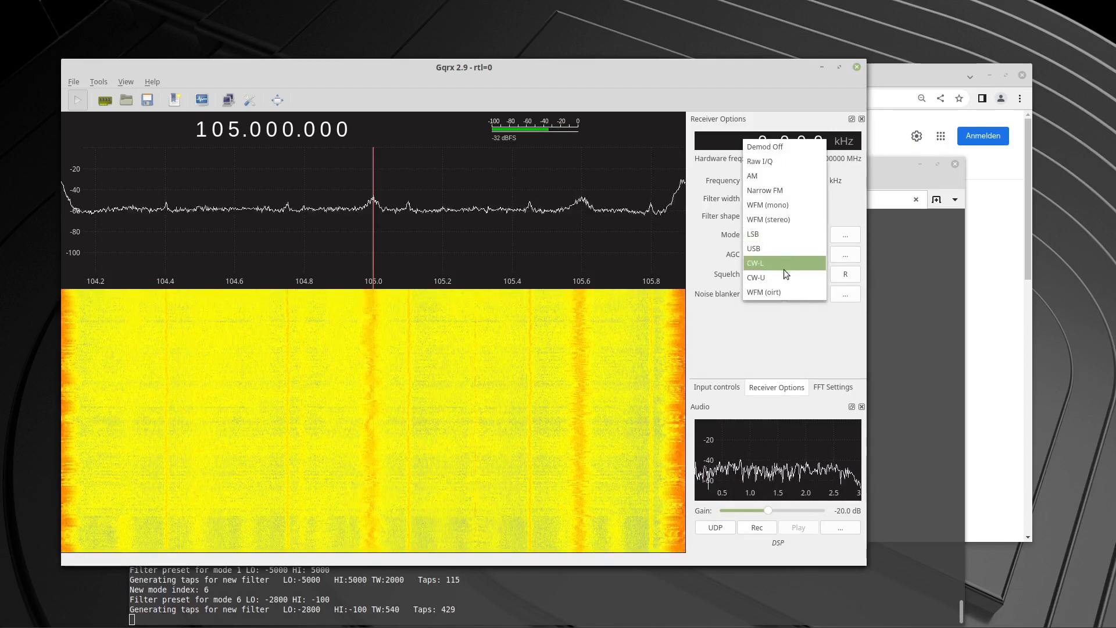
{"action": "left_click", "coordinate": [773, 211]}
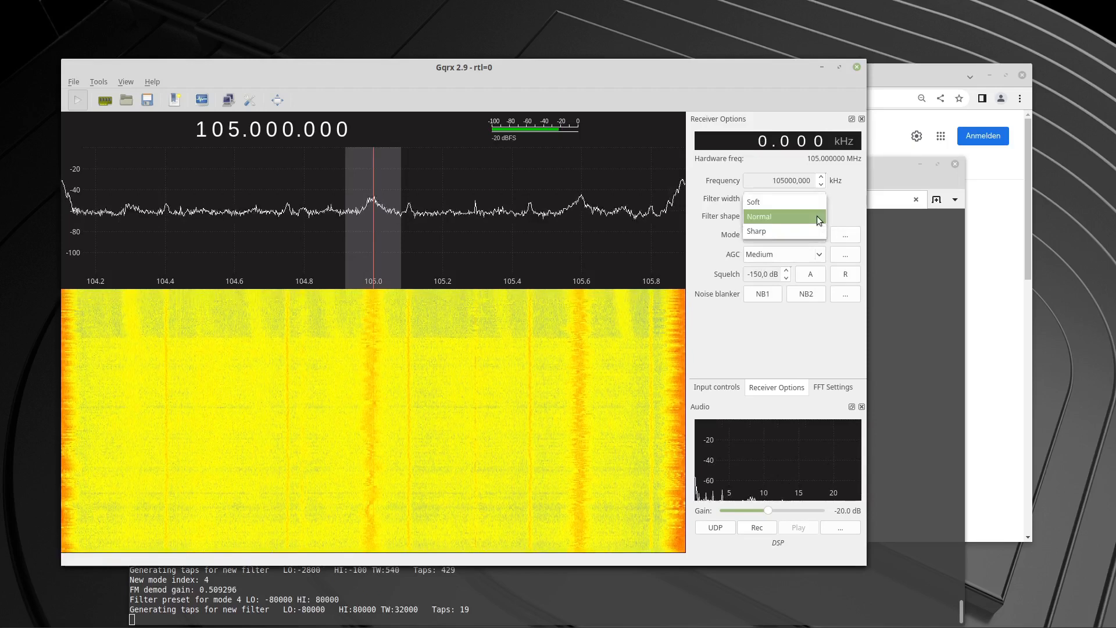
Keep the filter shape at Normal, change the demodulator mode to WFM (stereo), and raise the squelch level to -144 dB.
{"action": "left_click", "coordinate": [817, 216]}
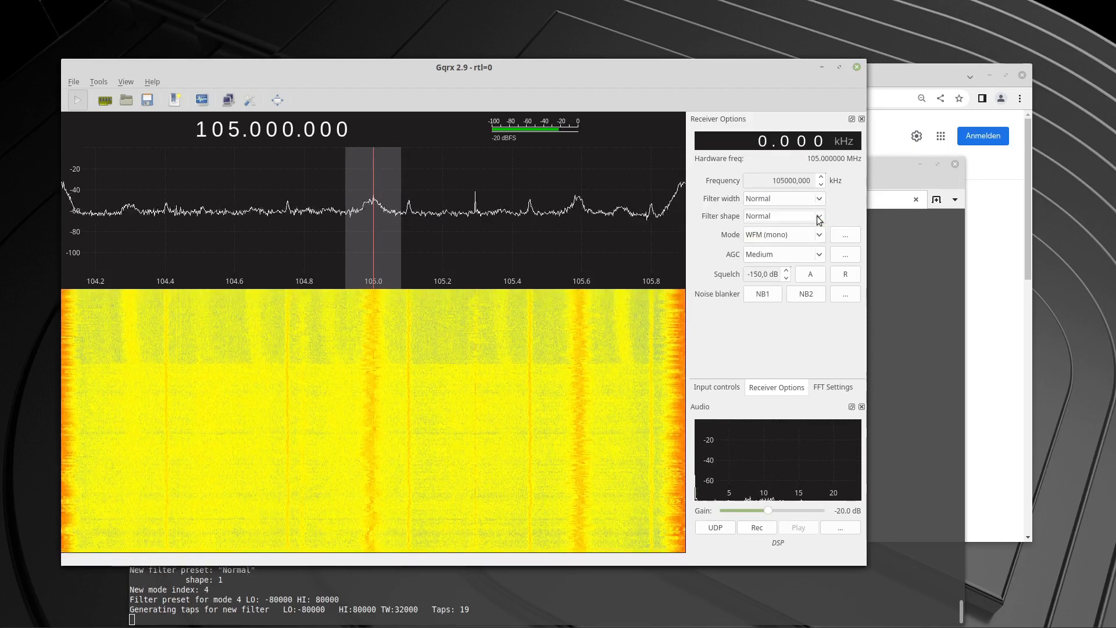
{"action": "left_click", "coordinate": [821, 234]}
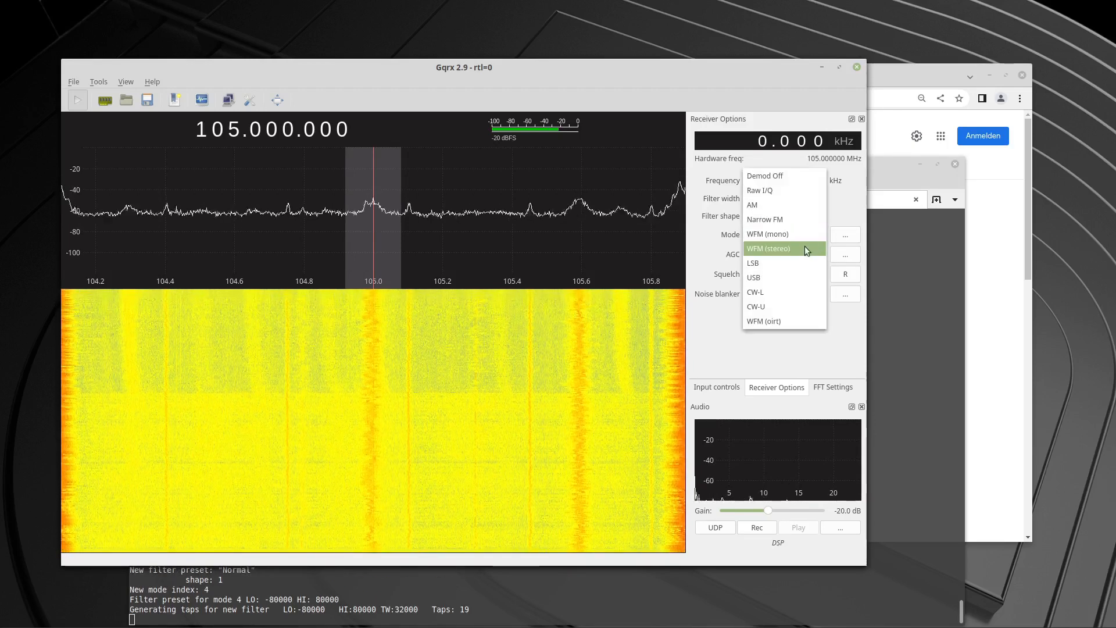
{"action": "left_click", "coordinate": [786, 248]}
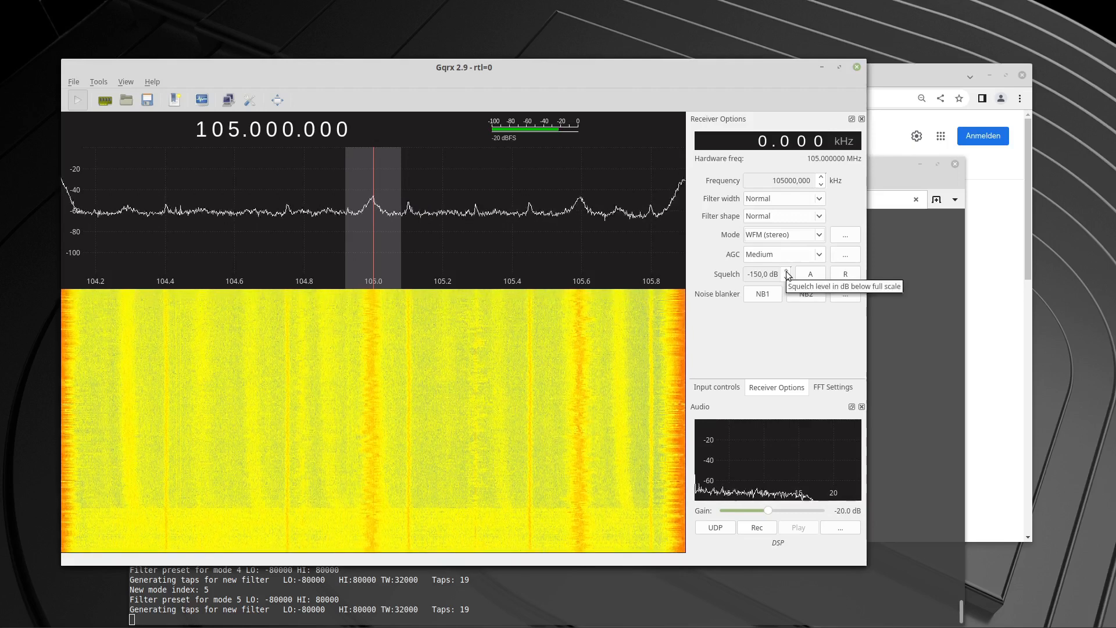
{"action": "left_click", "coordinate": [787, 271]}
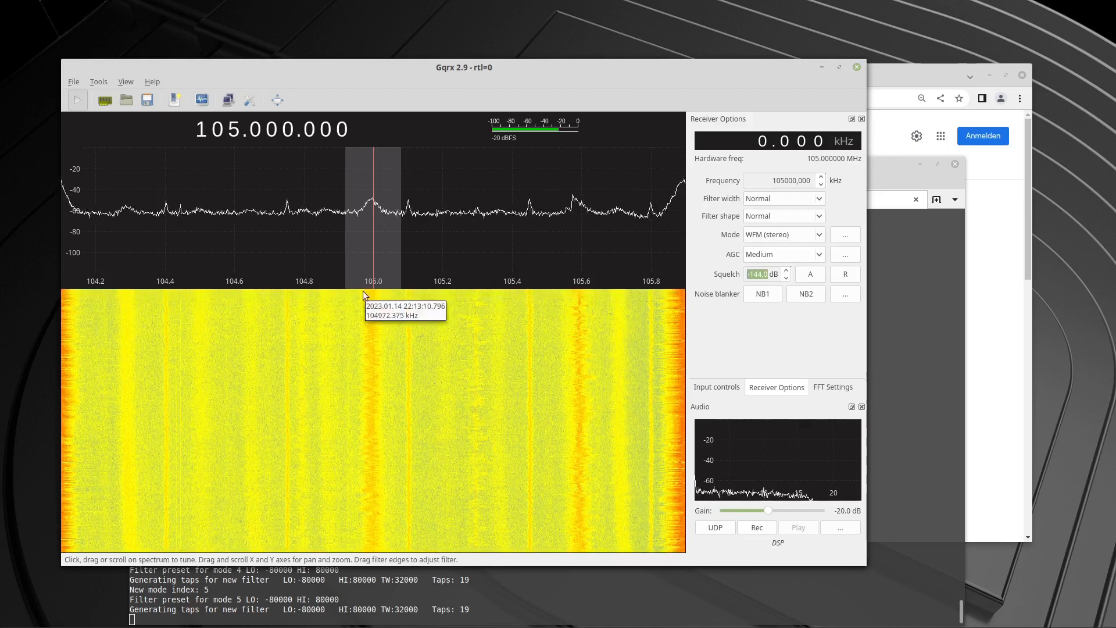
Tune the receiver to 105.892 MHz, on the strong signal at the upper edge of the received spectrum.
{"action": "left_click_drag", "start_coordinate": [352, 281], "coordinate": [152, 277]}
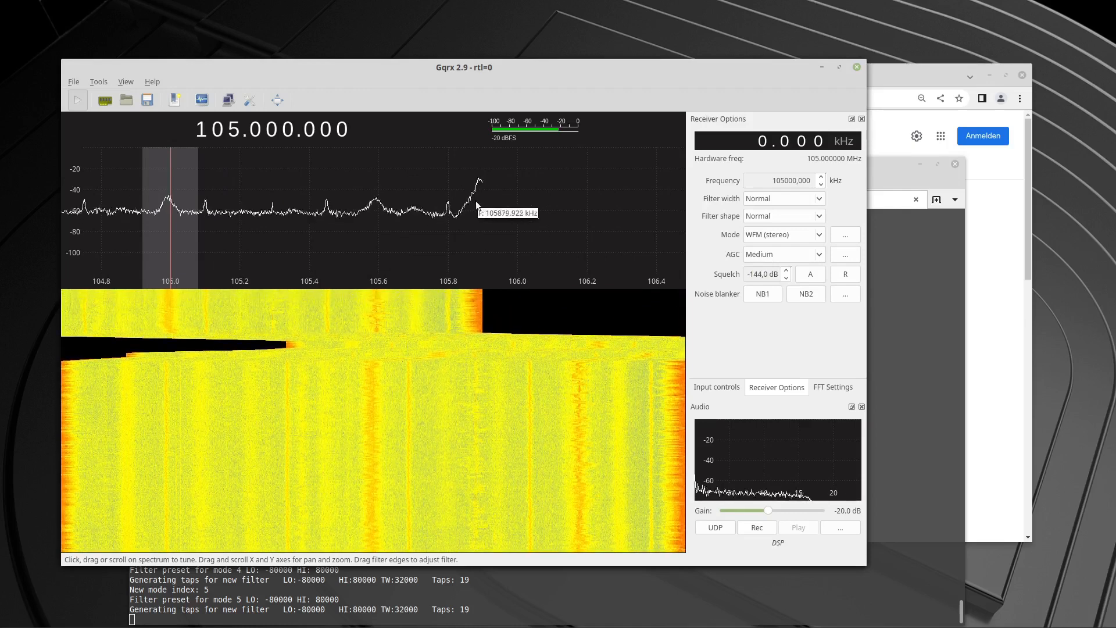
{"action": "left_click_drag", "start_coordinate": [463, 282], "coordinate": [384, 290]}
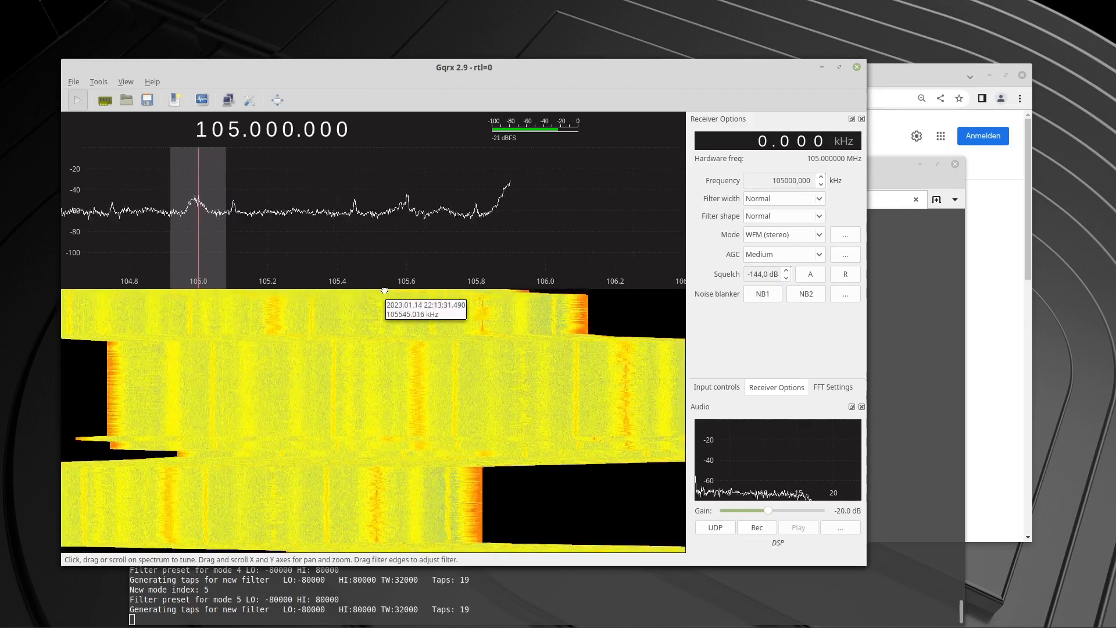
{"action": "left_click", "coordinate": [506, 163]}
{"action": "left_click_drag", "start_coordinate": [505, 163], "coordinate": [503, 163]}
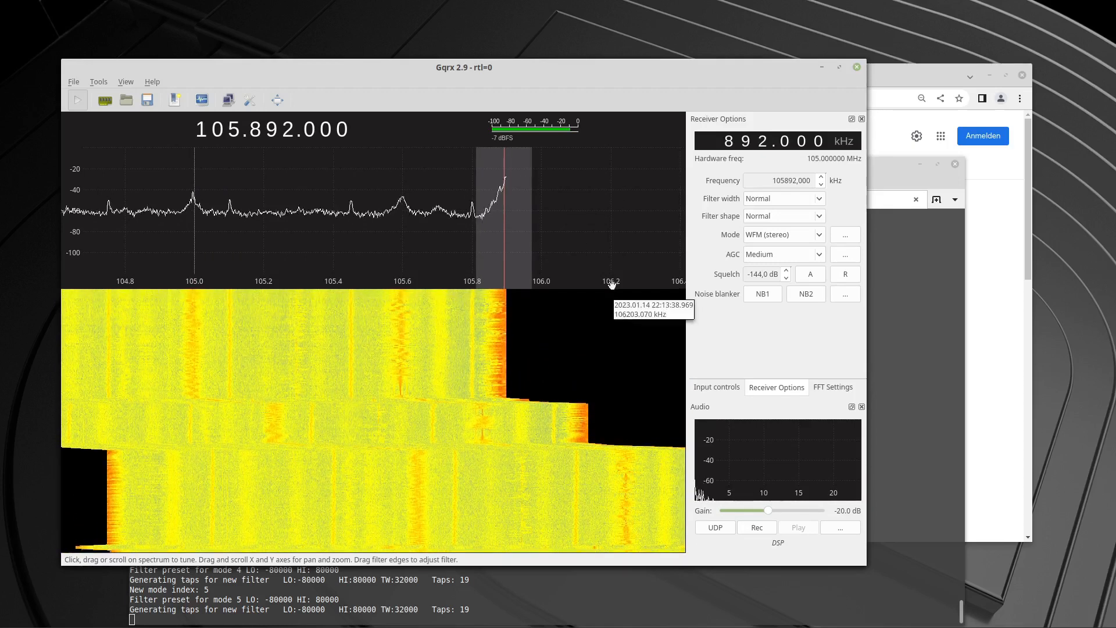
Raise the system sound volume to about four fifths of its range.
{"action": "mouse_move", "coordinate": [905, 625]}
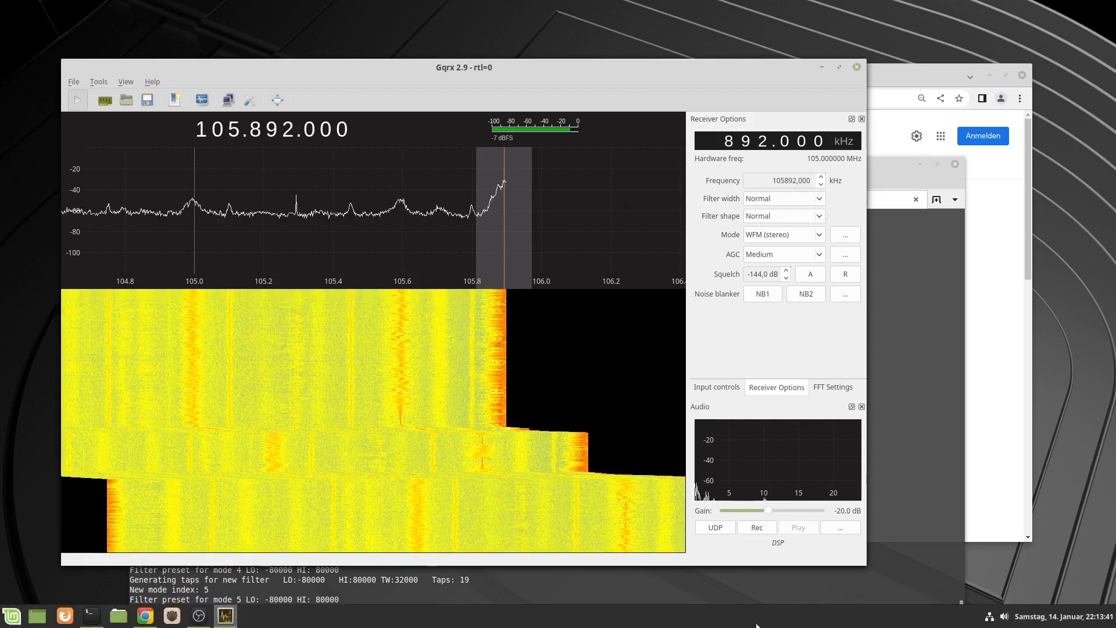
{"action": "left_click", "coordinate": [1004, 616]}
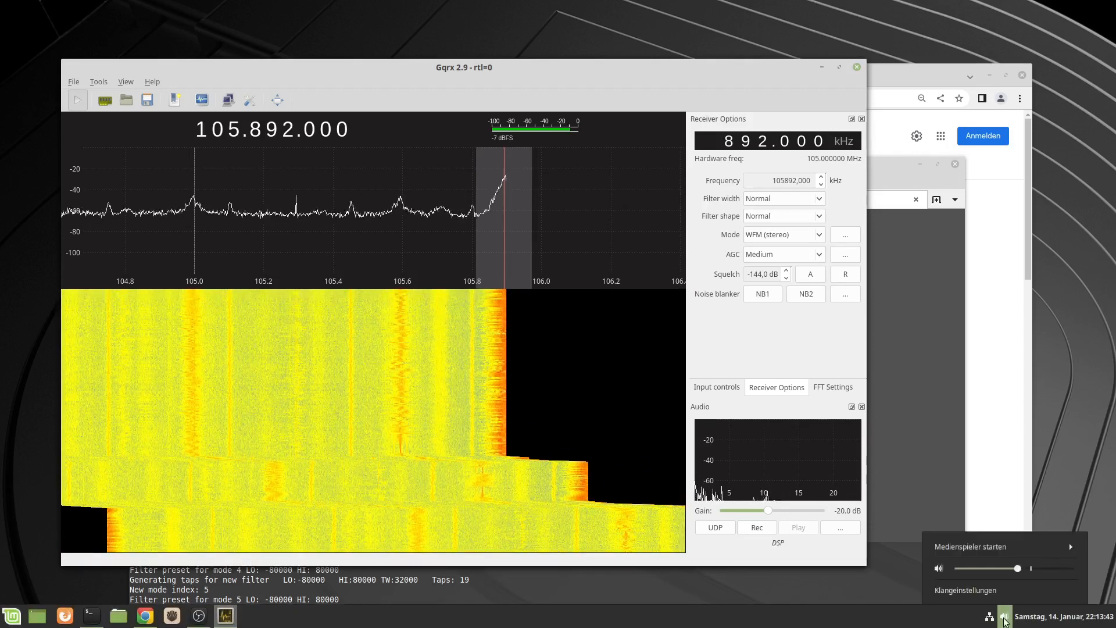
{"action": "left_click", "coordinate": [1039, 567]}
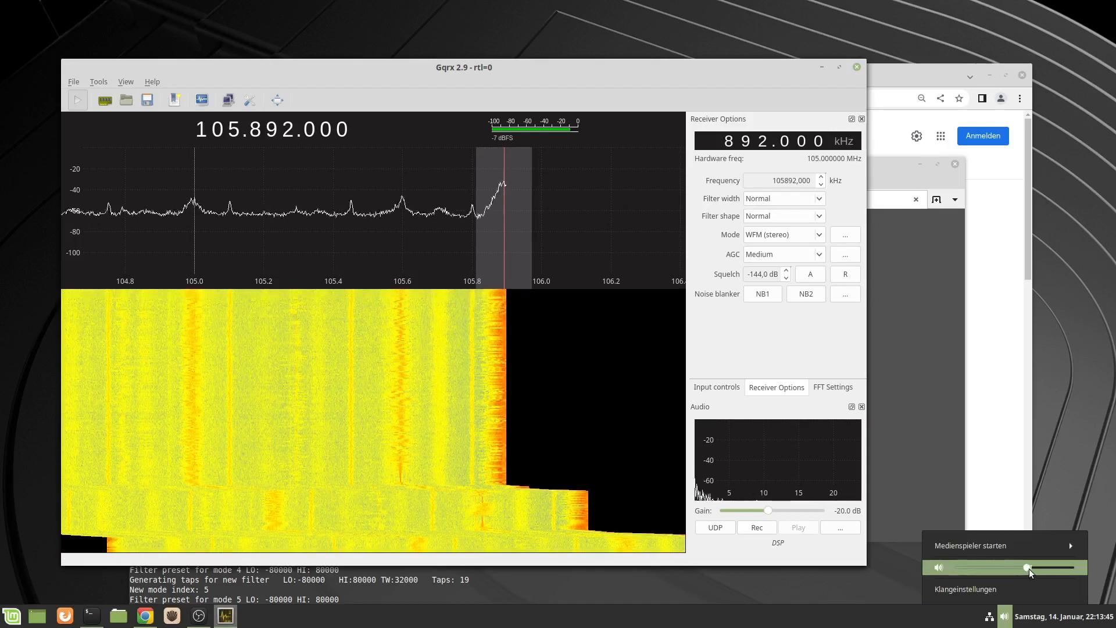
{"action": "left_click_drag", "start_coordinate": [1039, 569], "coordinate": [1049, 569]}
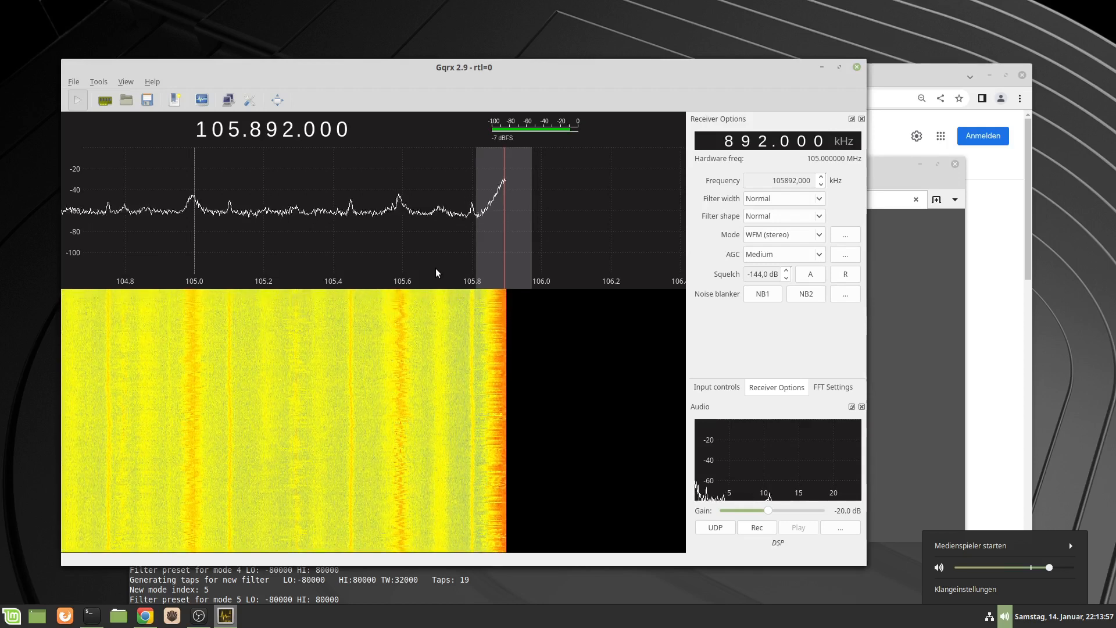
Tune the receiver to 105.383 MHz and look through the neighbouring parts of the spectrum for signals.
{"action": "left_click_drag", "start_coordinate": [394, 281], "coordinate": [322, 264]}
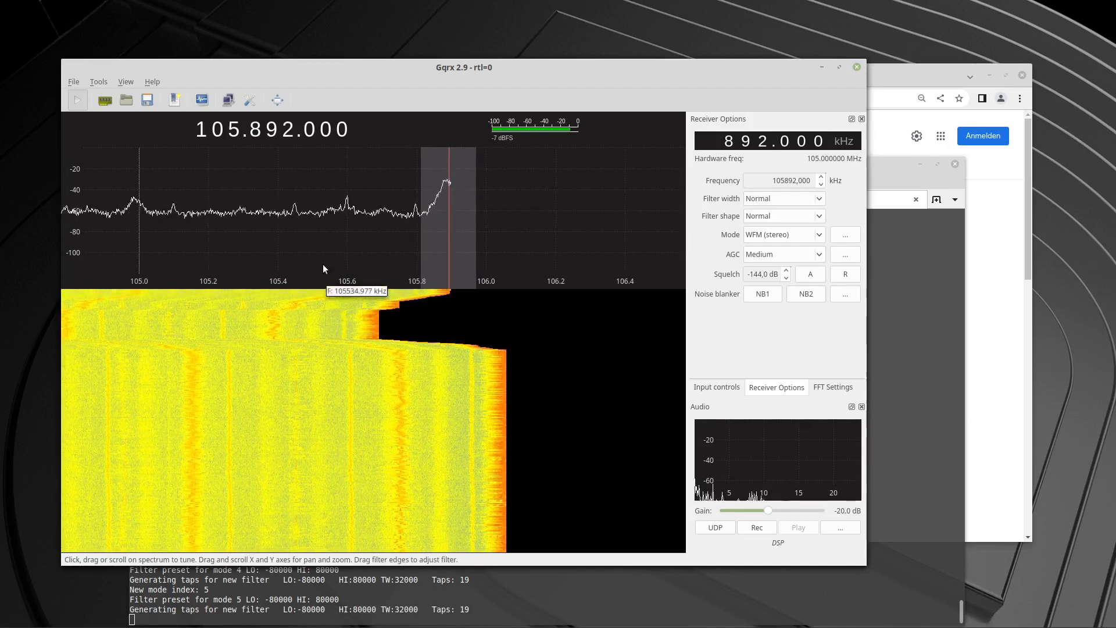
{"action": "left_click", "coordinate": [272, 190]}
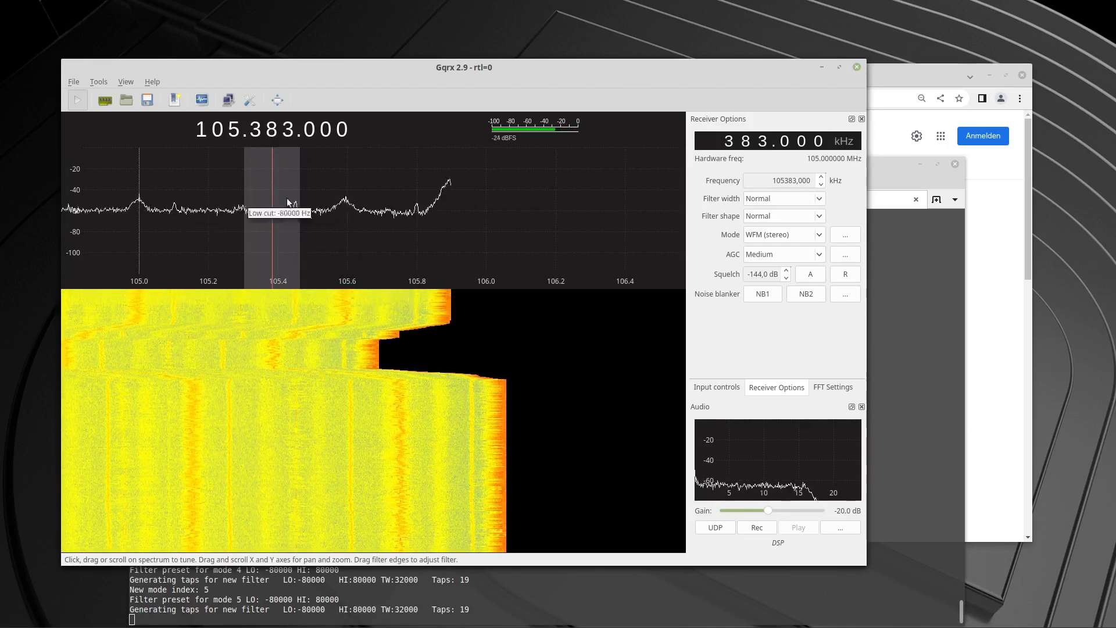
{"action": "left_click_drag", "start_coordinate": [376, 281], "coordinate": [526, 283]}
{"action": "left_click_drag", "start_coordinate": [320, 281], "coordinate": [448, 282]}
{"action": "left_click_drag", "start_coordinate": [324, 283], "coordinate": [190, 286]}
{"action": "left_click_drag", "start_coordinate": [318, 284], "coordinate": [211, 301]}
{"action": "left_click_drag", "start_coordinate": [391, 283], "coordinate": [294, 282]}
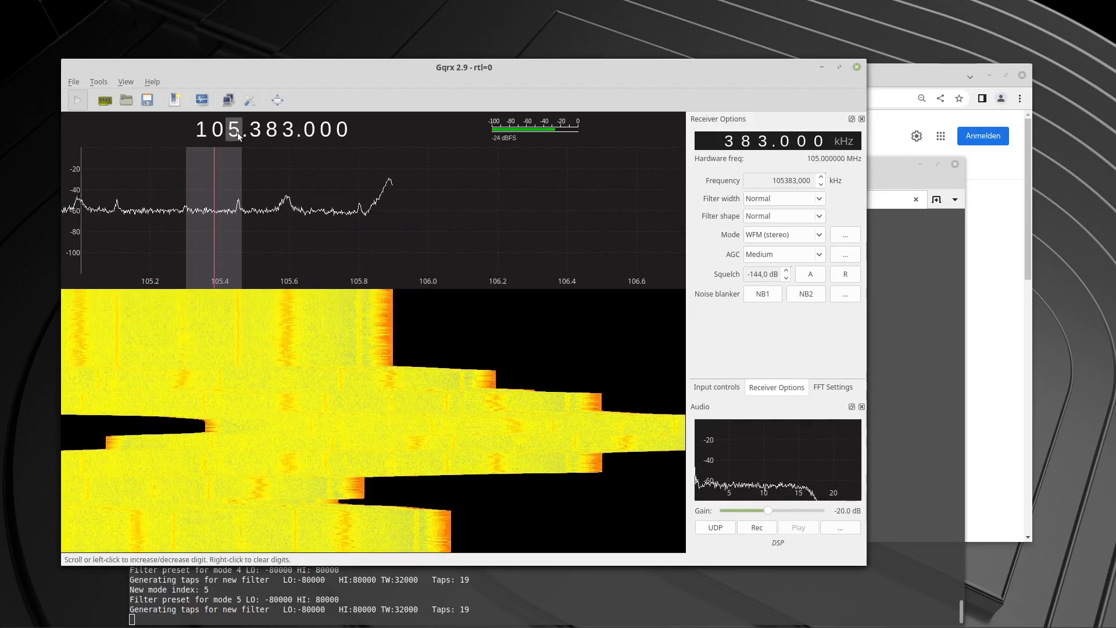
Set the main receiver frequency to 106.000 MHz, and retune onto the strong peak just below it at 105.897 MHz.
{"action": "scroll", "coordinate": [237, 131], "scroll_direction": "up", "scroll_amount": 1}
{"action": "type", "text": "000"}
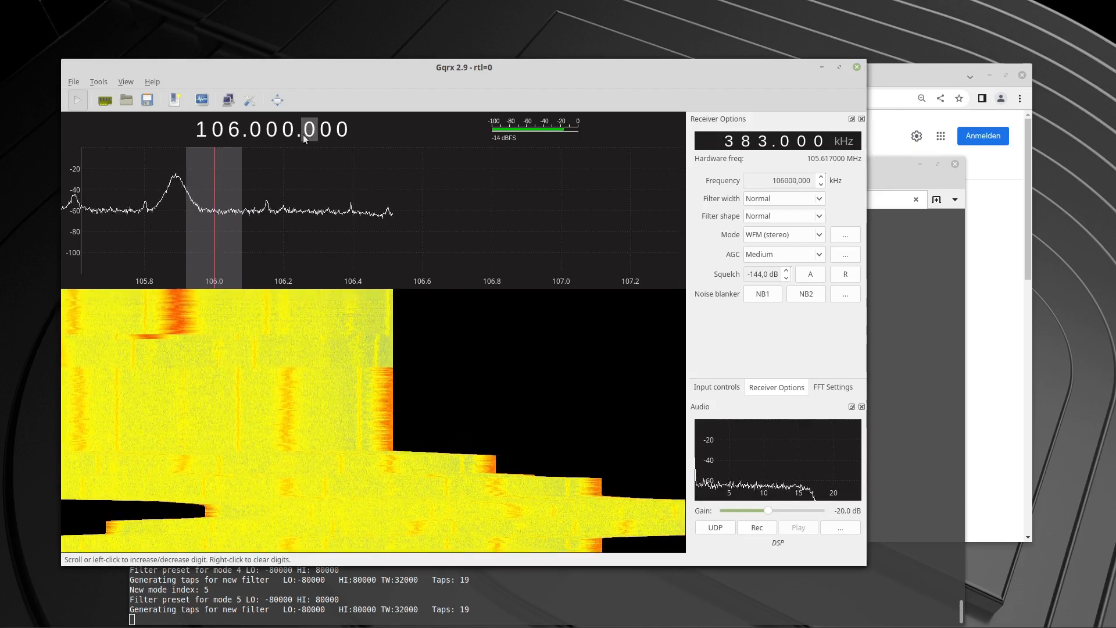
{"action": "left_click_drag", "start_coordinate": [217, 163], "coordinate": [182, 170]}
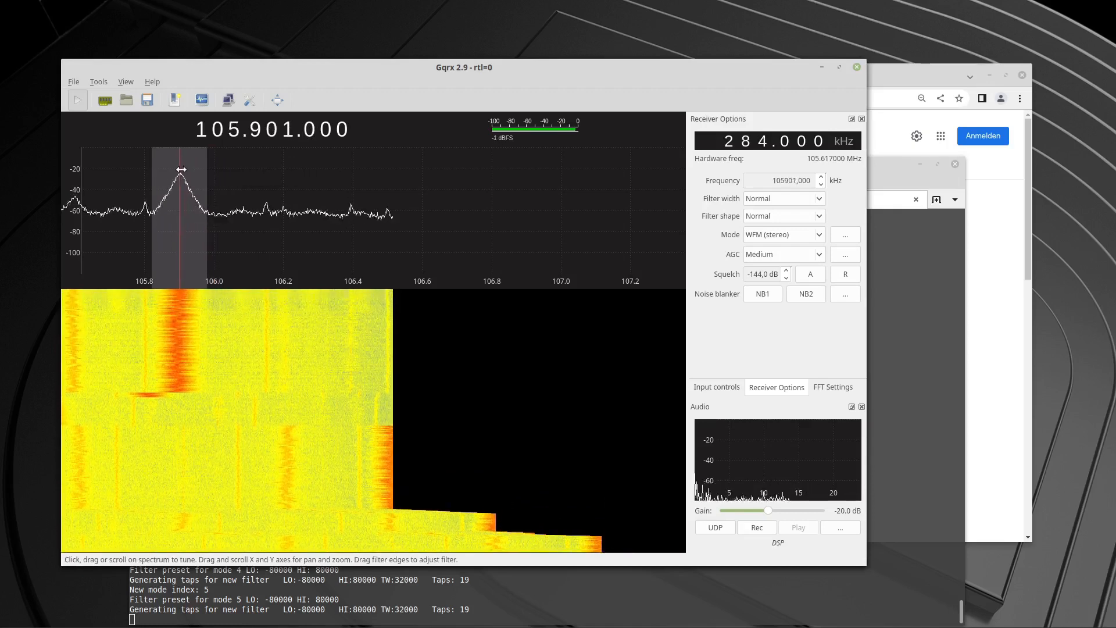
{"action": "left_click_drag", "start_coordinate": [180, 180], "coordinate": [179, 174]}
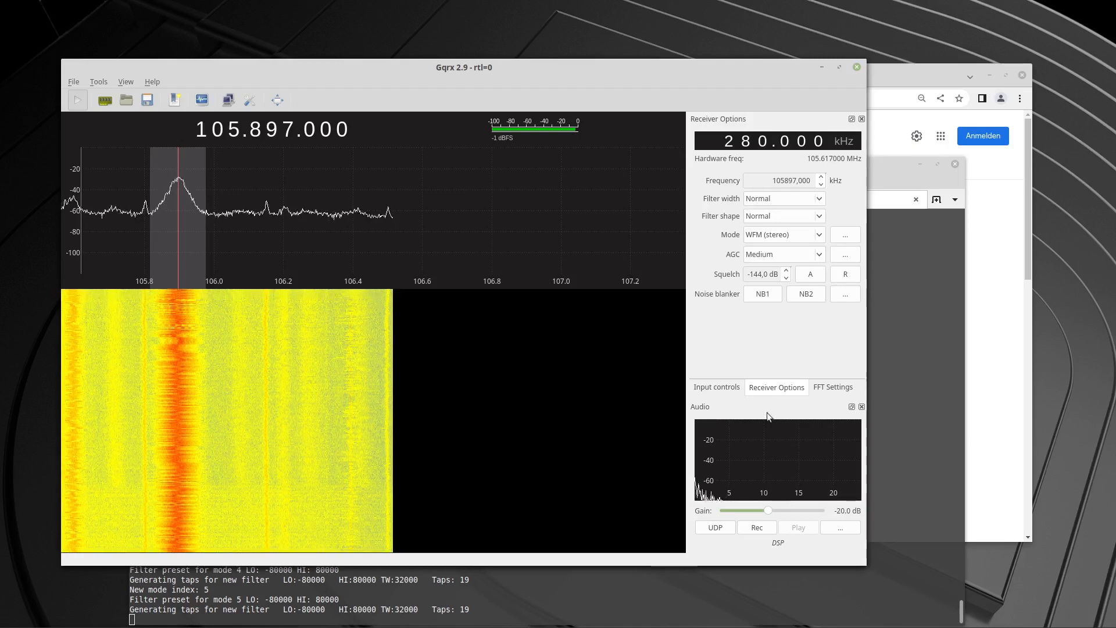
Raise the audio gain to -14.3 dB and enable hardware AGC for the input device.
{"action": "left_click_drag", "start_coordinate": [767, 511], "coordinate": [772, 515]}
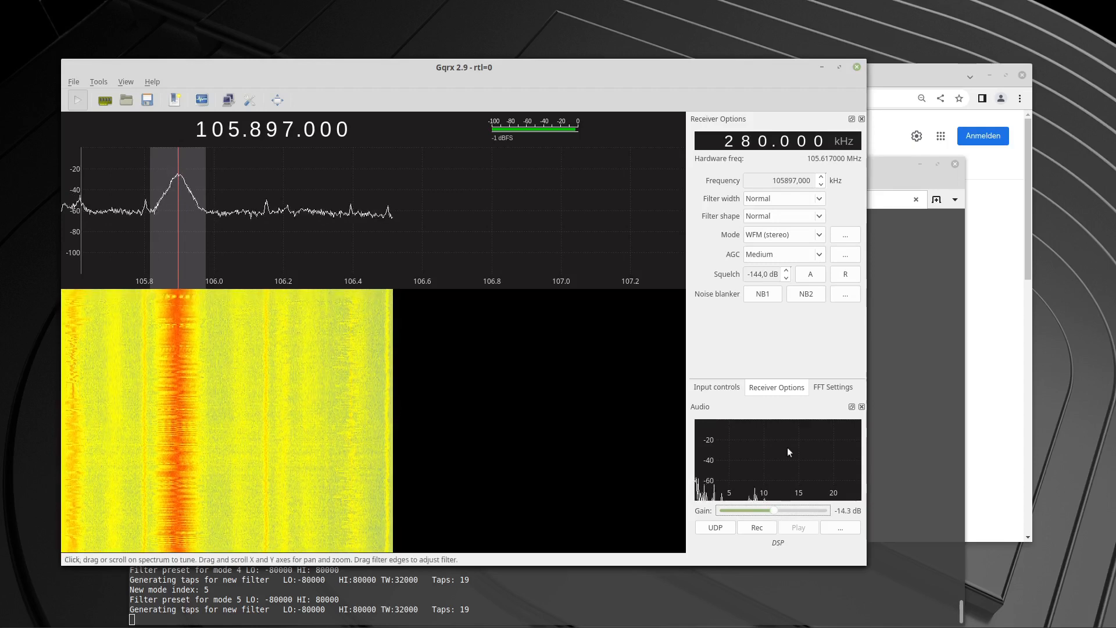
{"action": "left_click", "coordinate": [724, 390]}
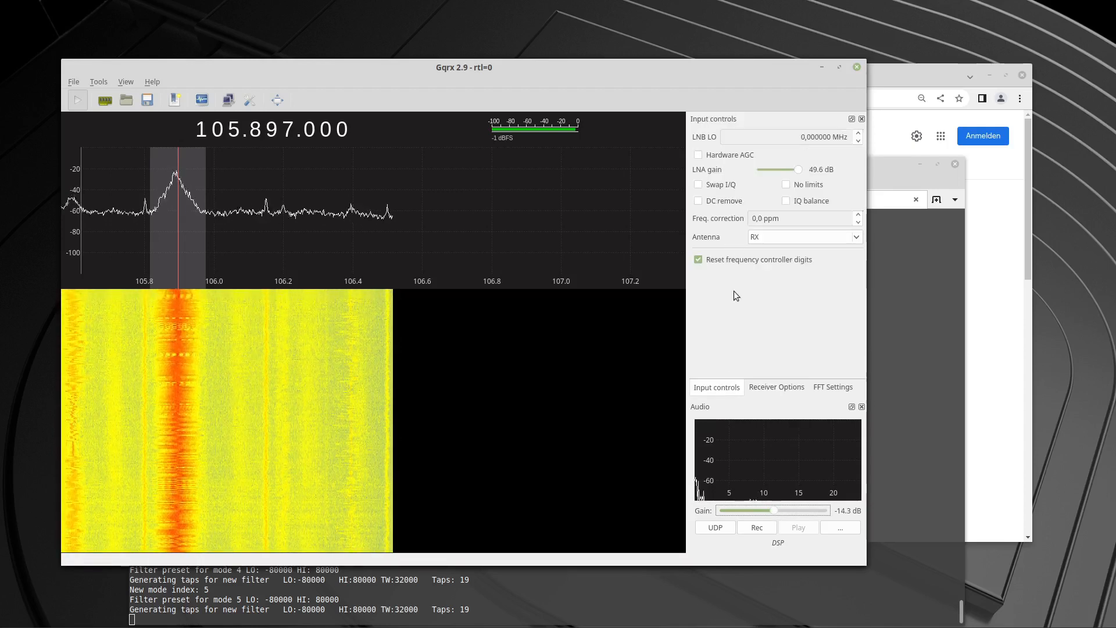
{"action": "left_click", "coordinate": [699, 156]}
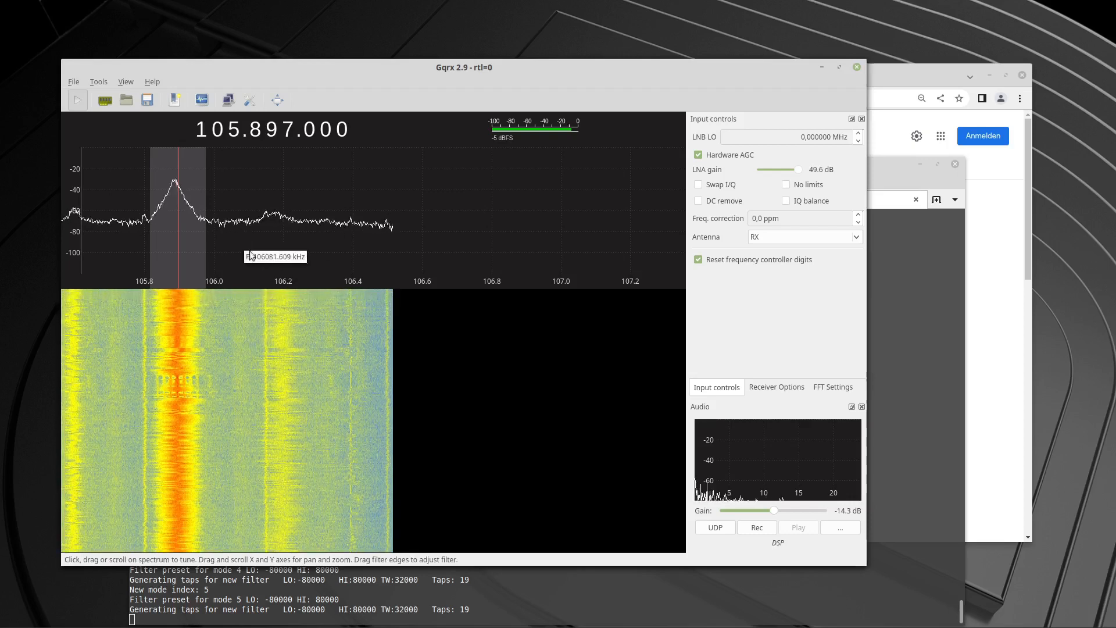
Fine-tune the receiver to 105.891 MHz, centring the filter on the signal peak.
{"action": "left_click_drag", "start_coordinate": [257, 277], "coordinate": [176, 271]}
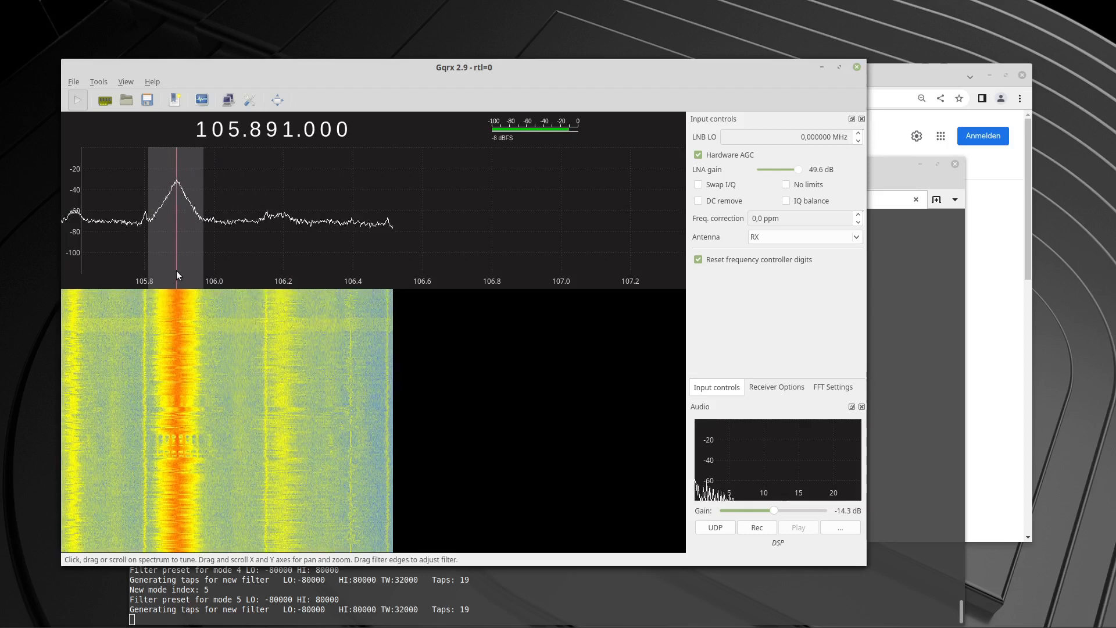